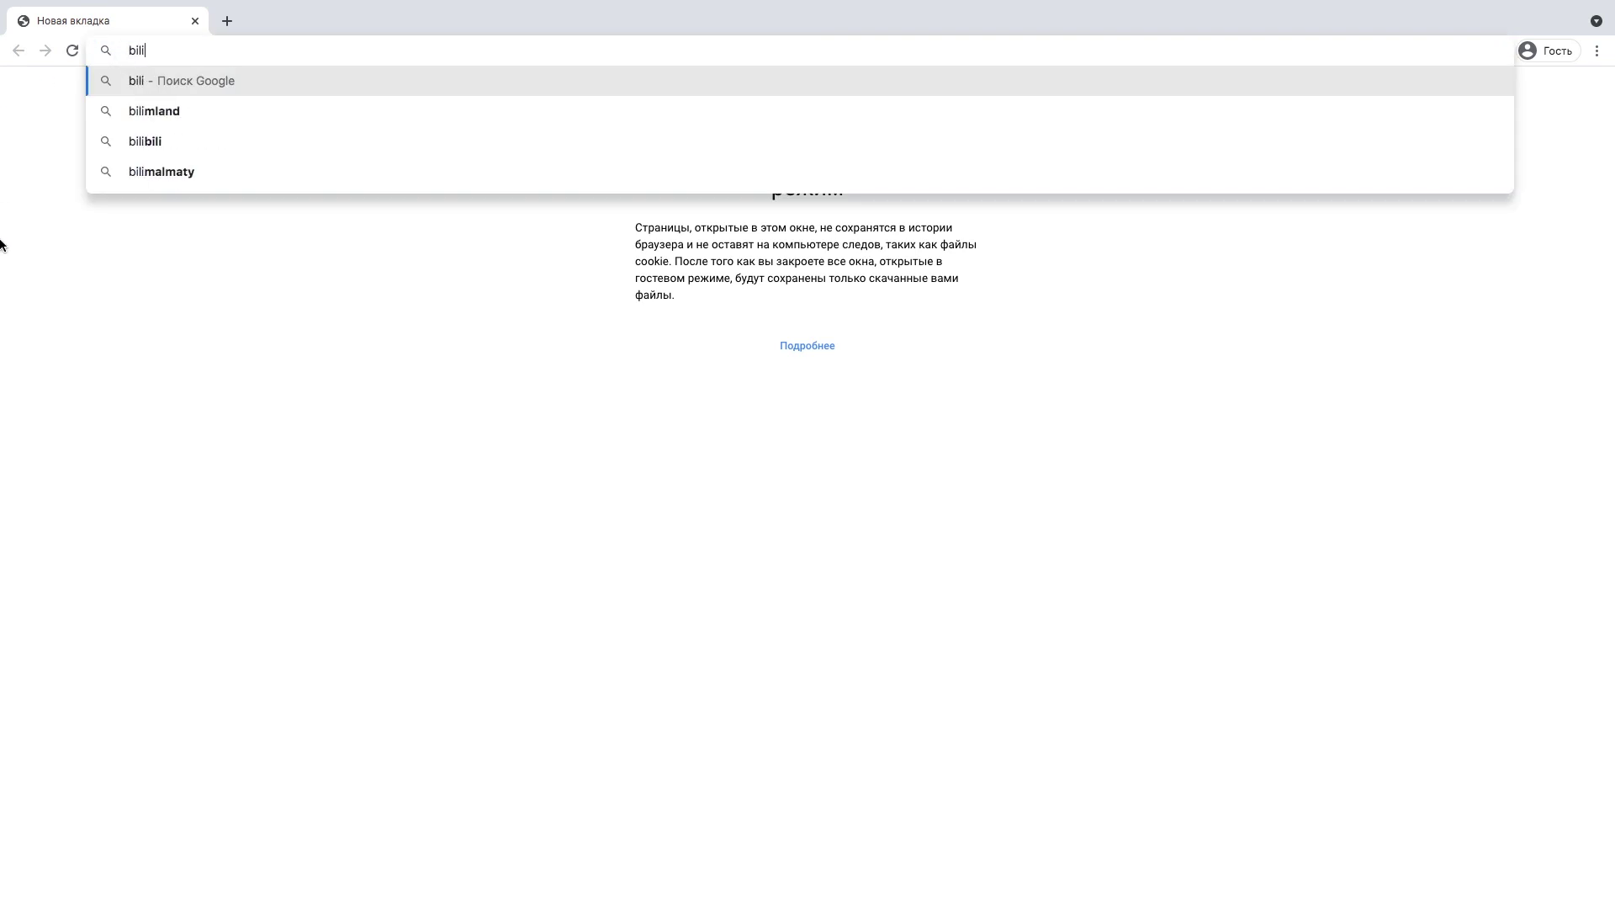
Go to bilimustaz.kz, which redirects to the BILIM Land sign-in page.
{"action": "type", "text": "mu"}
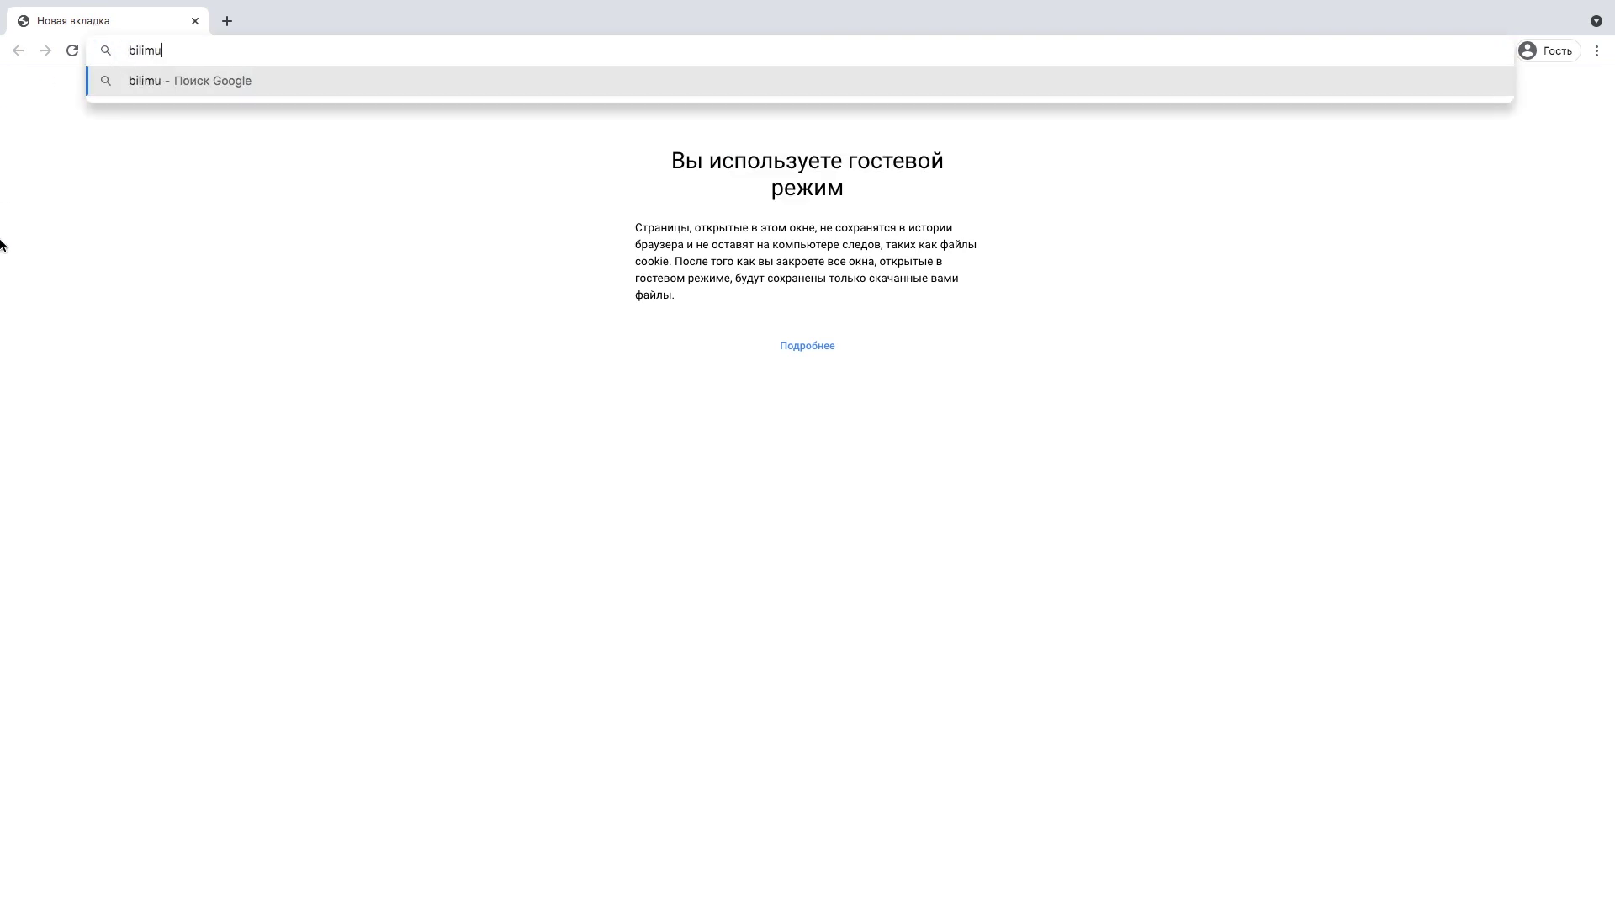
{"action": "type", "text": "staz.kz"}
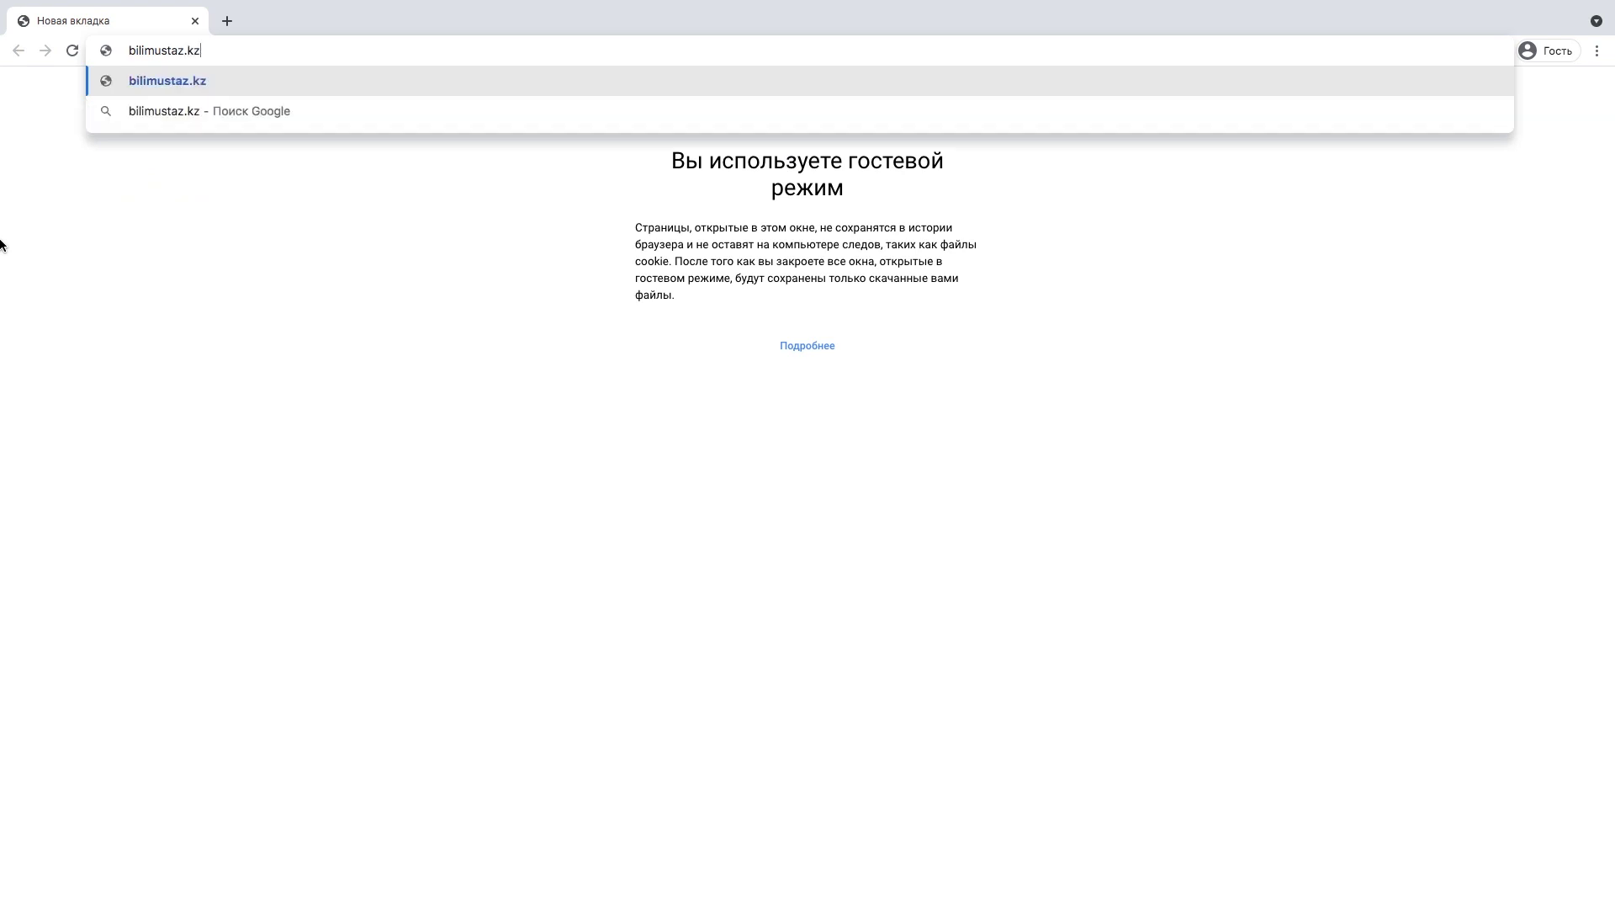
{"action": "key", "text": "Return"}
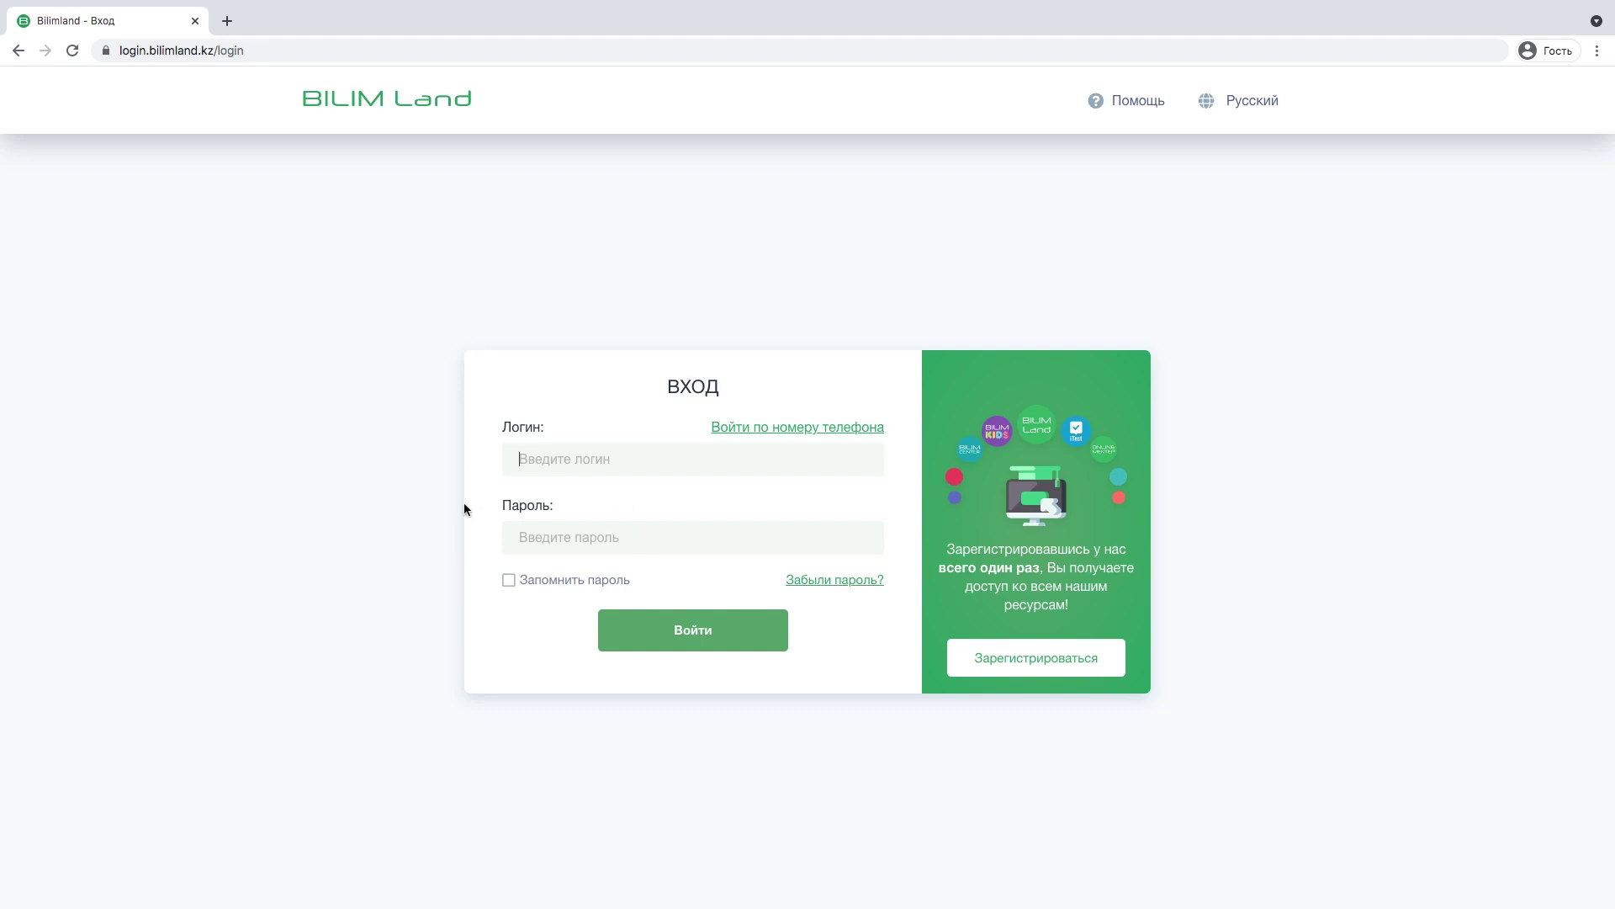
Start a new account registration and submit the mobile phone number to receive an SMS code.
{"action": "left_click", "coordinate": [1099, 670]}
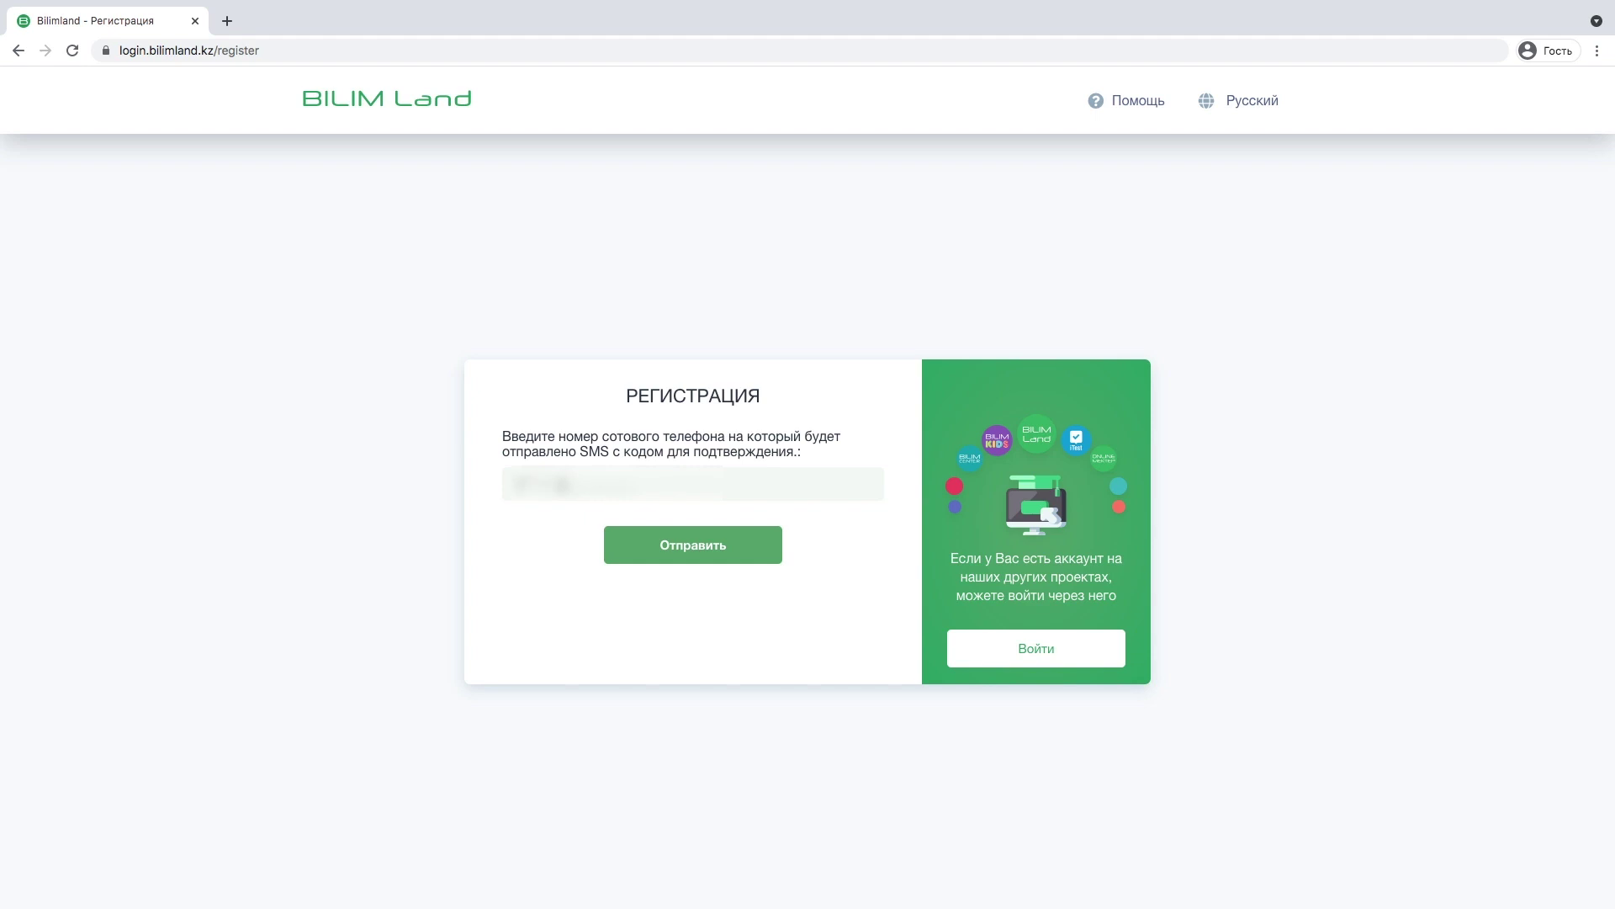
{"action": "type", "text": "7771234"}
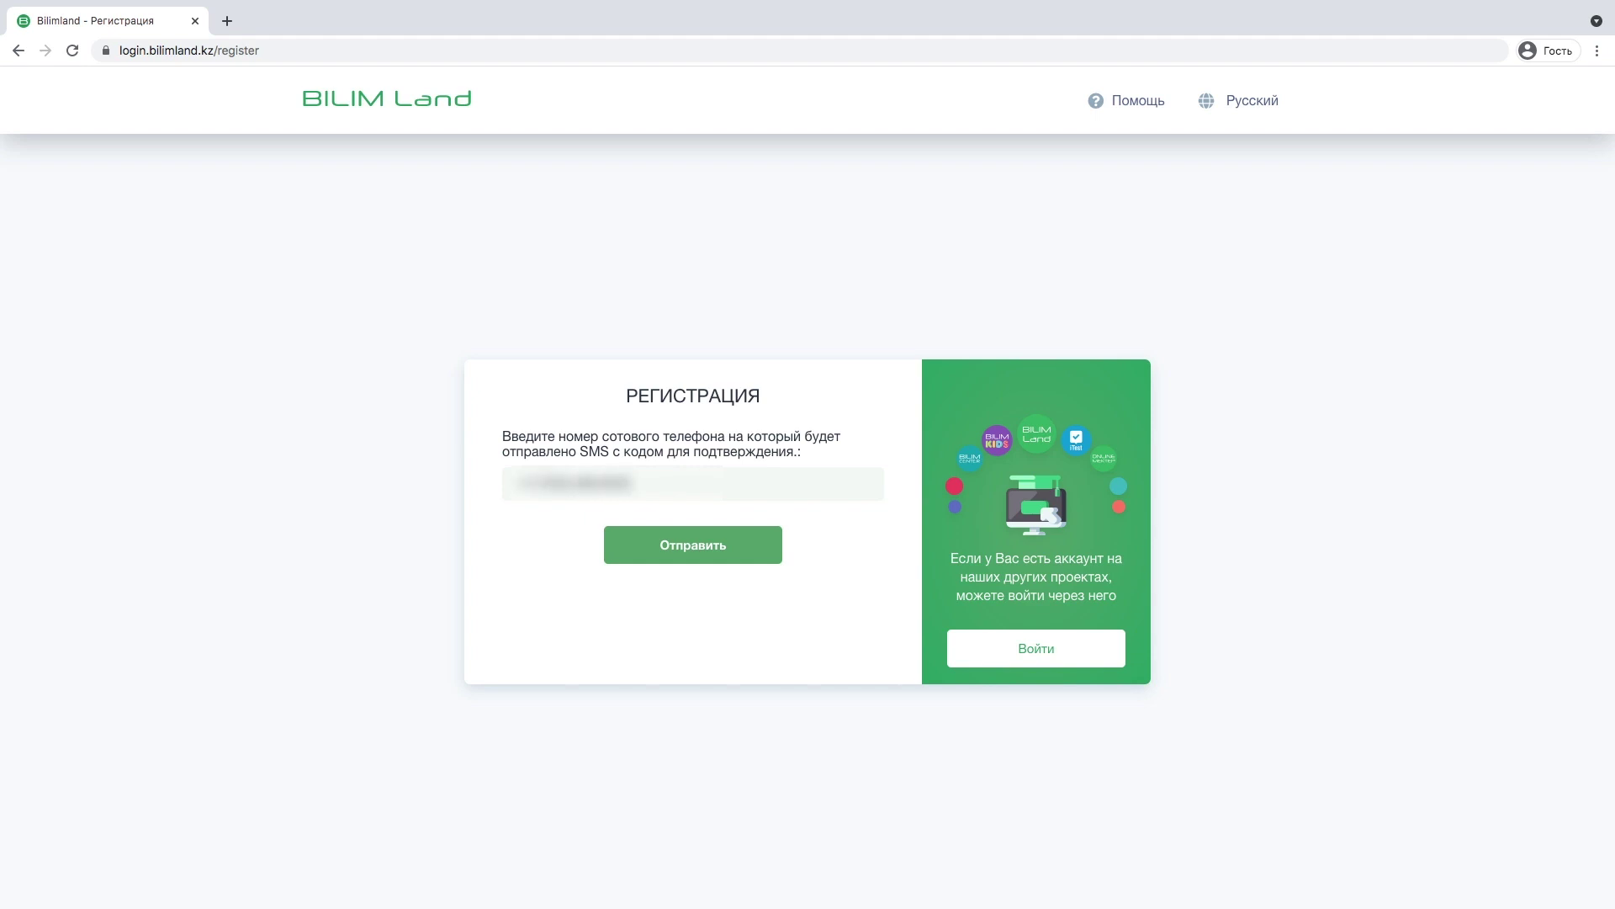
{"action": "type", "text": "5"}
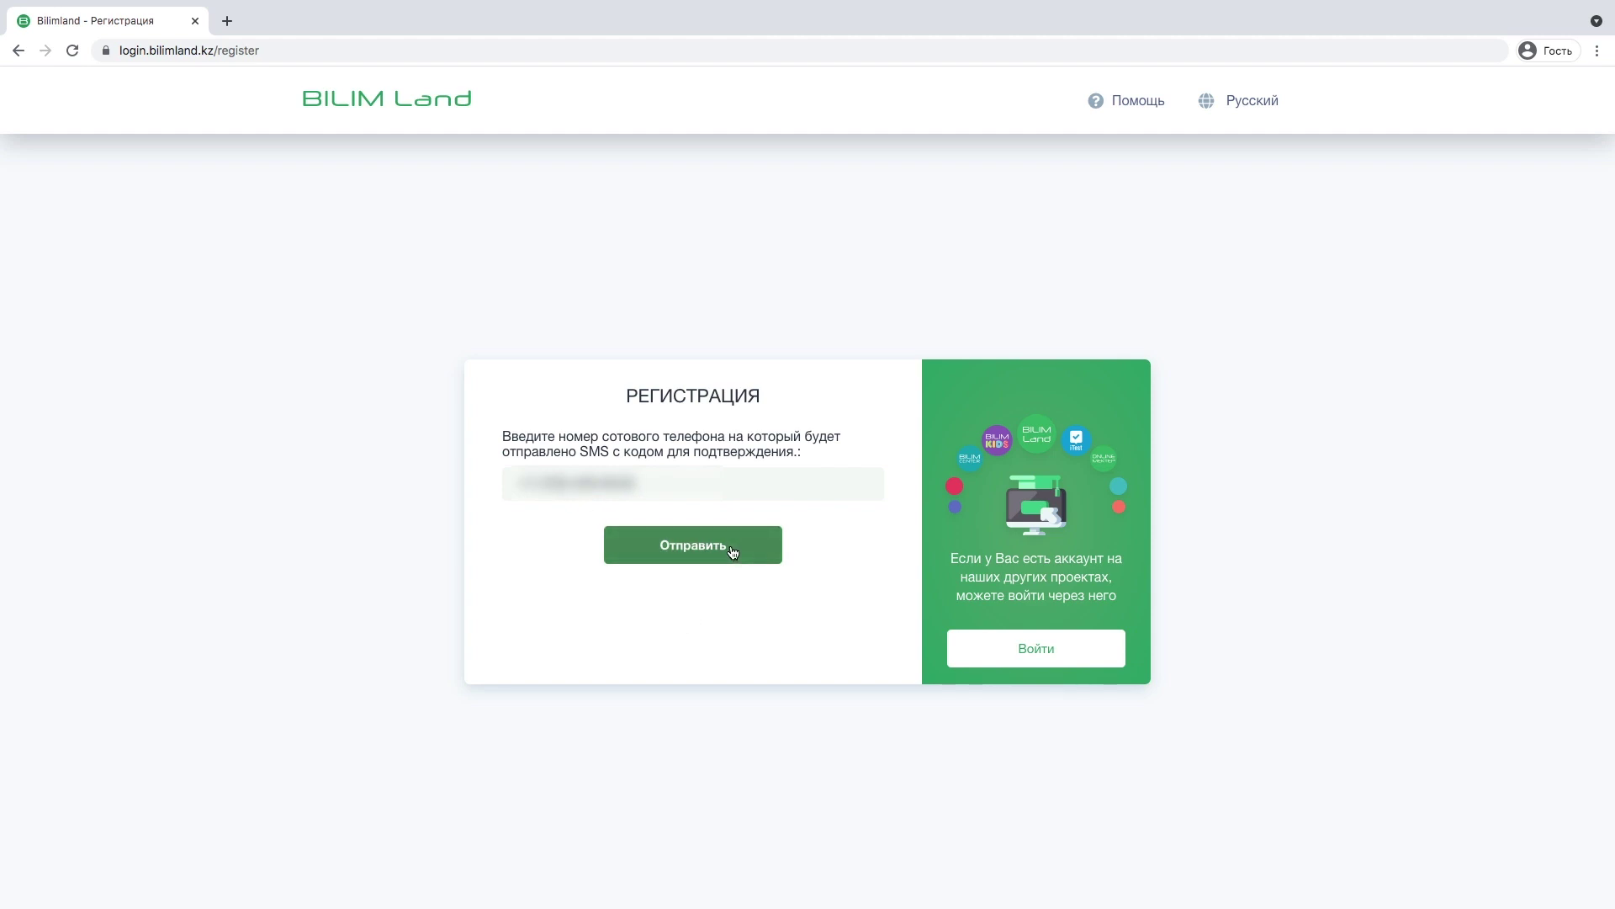
{"action": "left_click", "coordinate": [732, 552]}
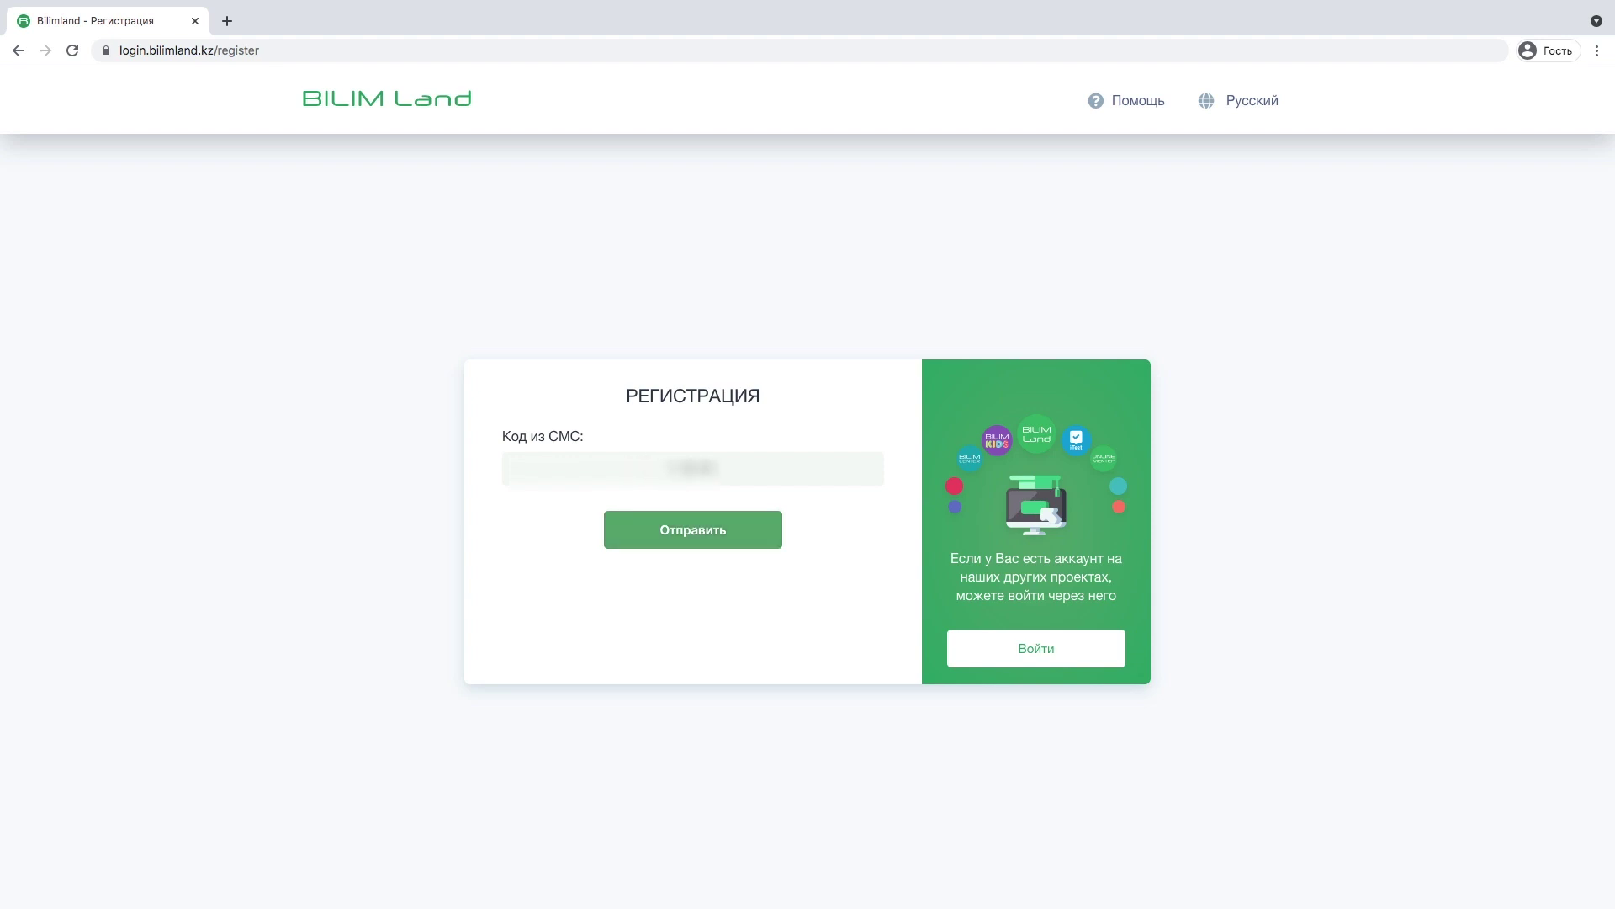
Confirm the SMS code, then enter, confirm and submit the new account password.
{"action": "key", "text": "Return"}
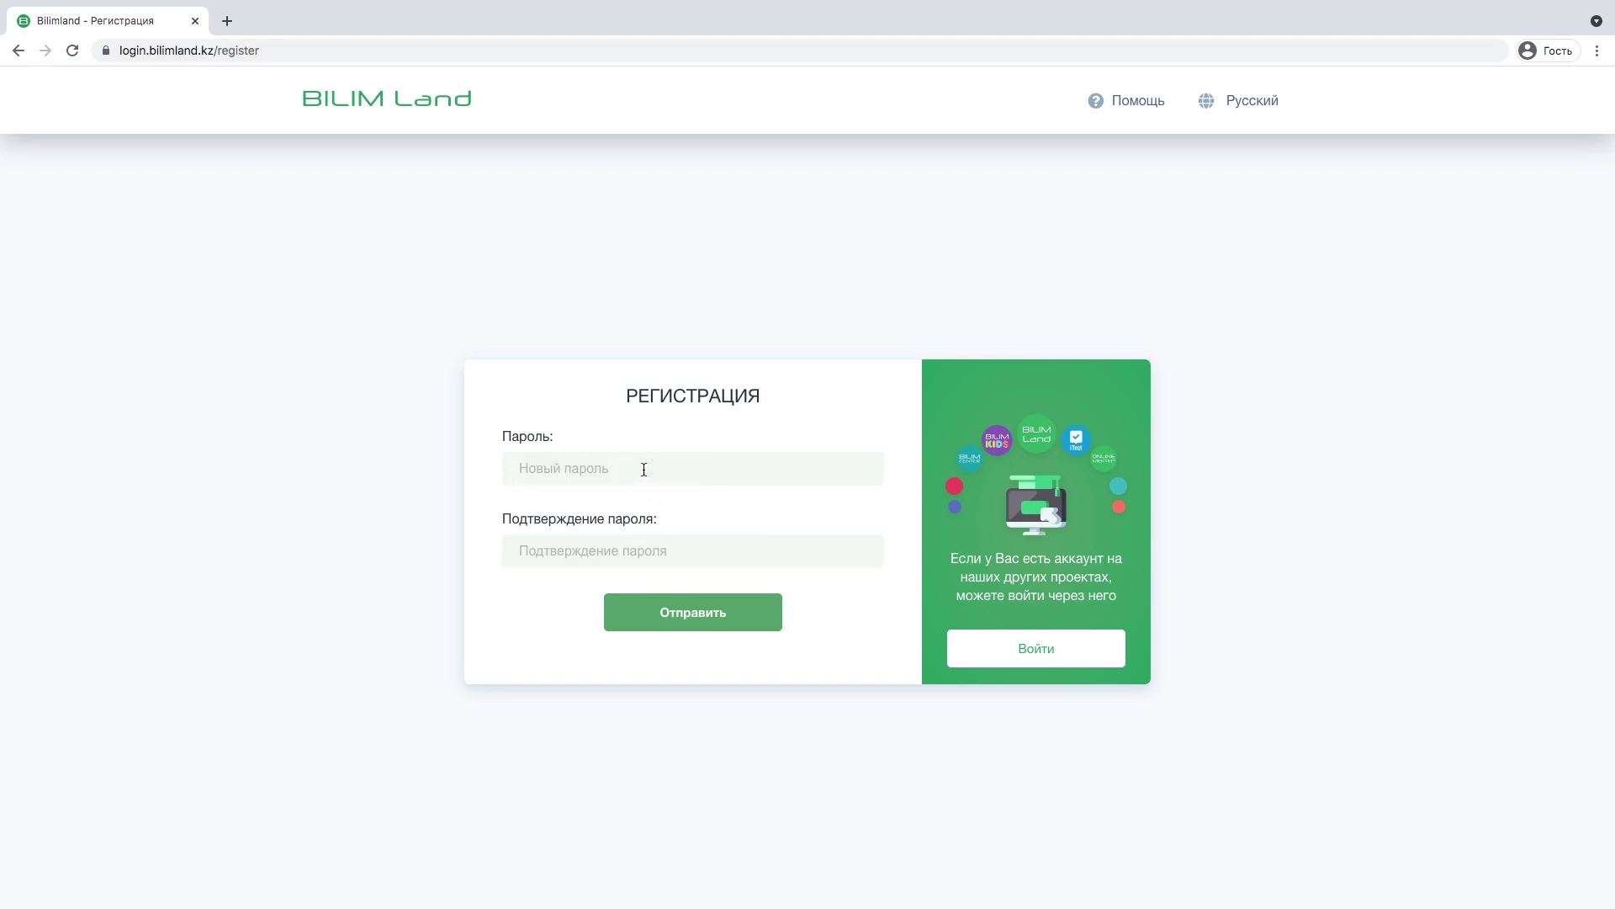
{"action": "left_click", "coordinate": [644, 470]}
{"action": "type", "text": "•••"}
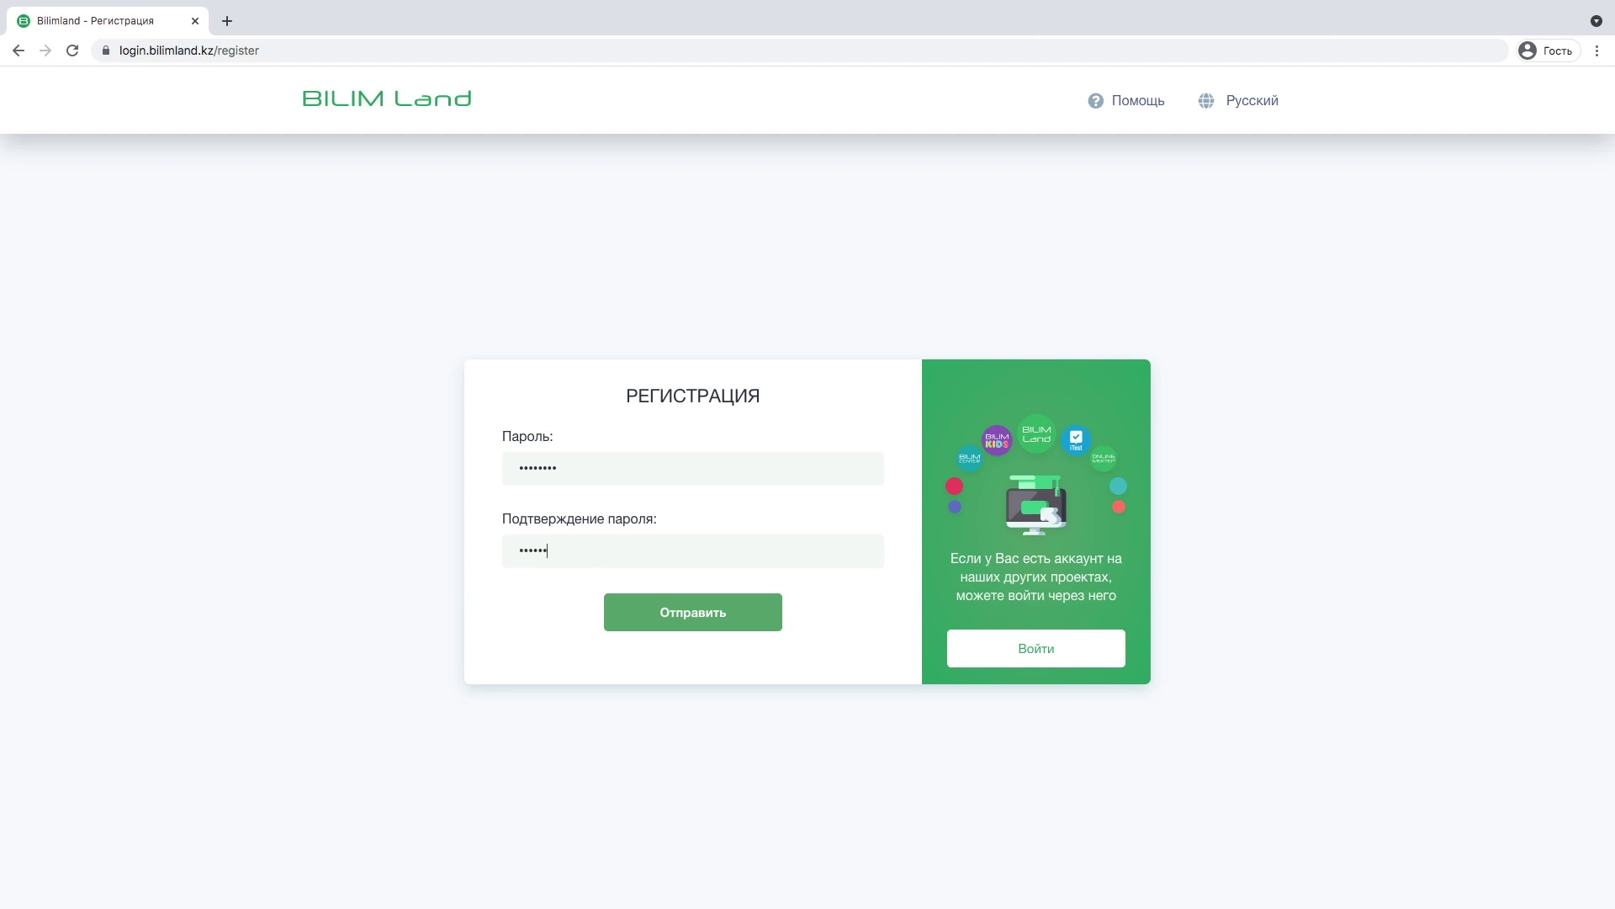
{"action": "left_click", "coordinate": [643, 597]}
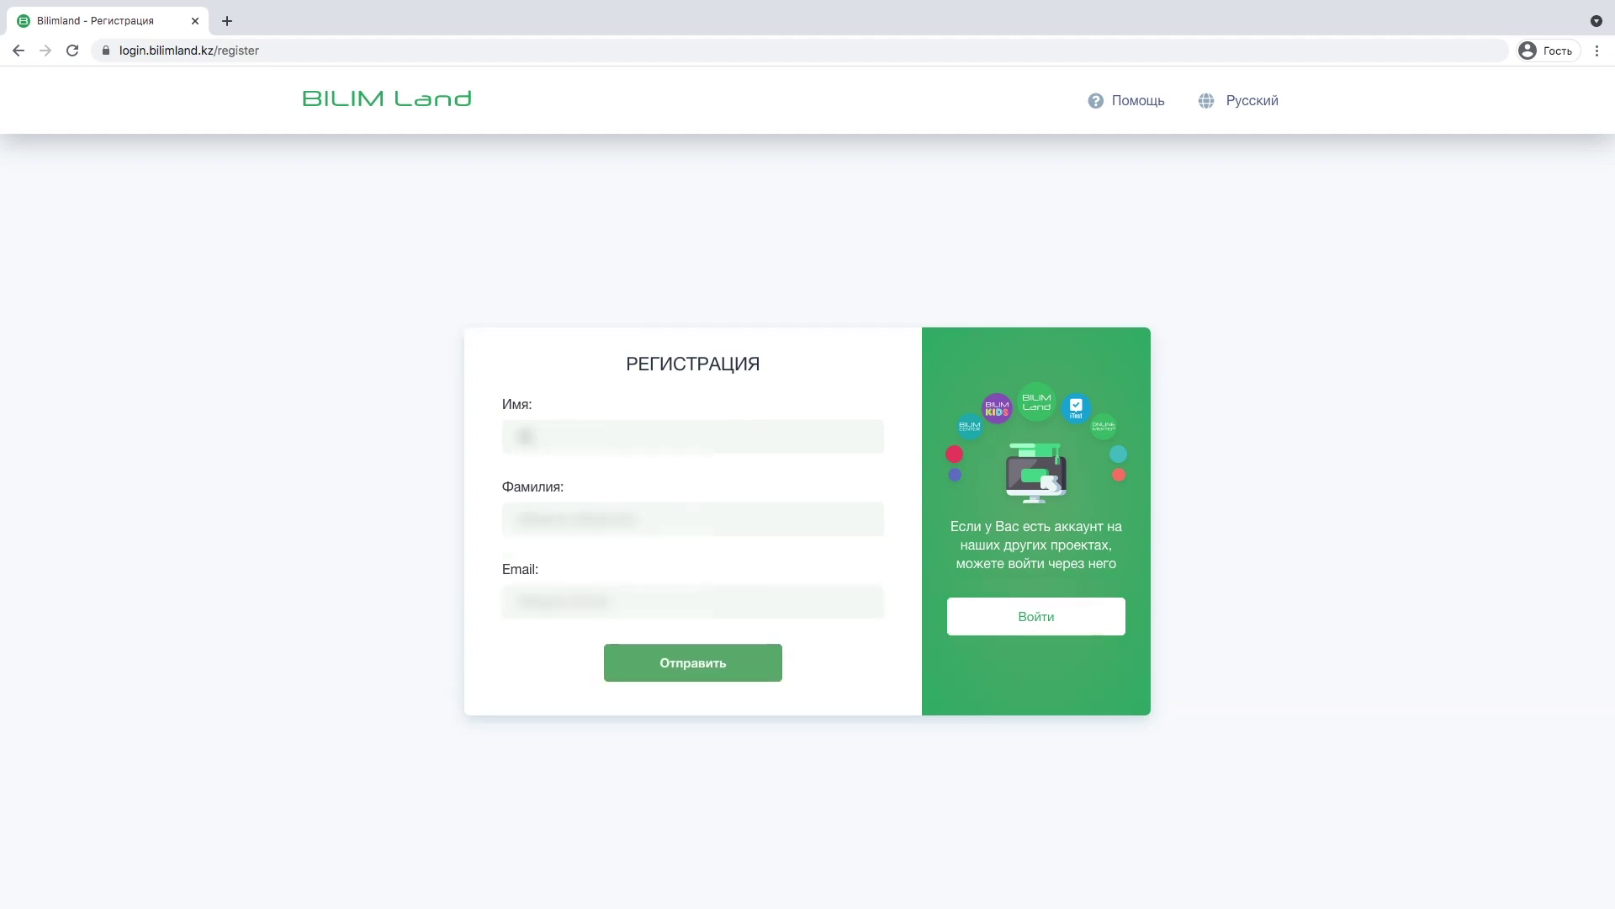
Enter the surname and the e-mail address in the registration profile form.
{"action": "left_click", "coordinate": [579, 505]}
{"action": "type", "text": "Ivanov"}
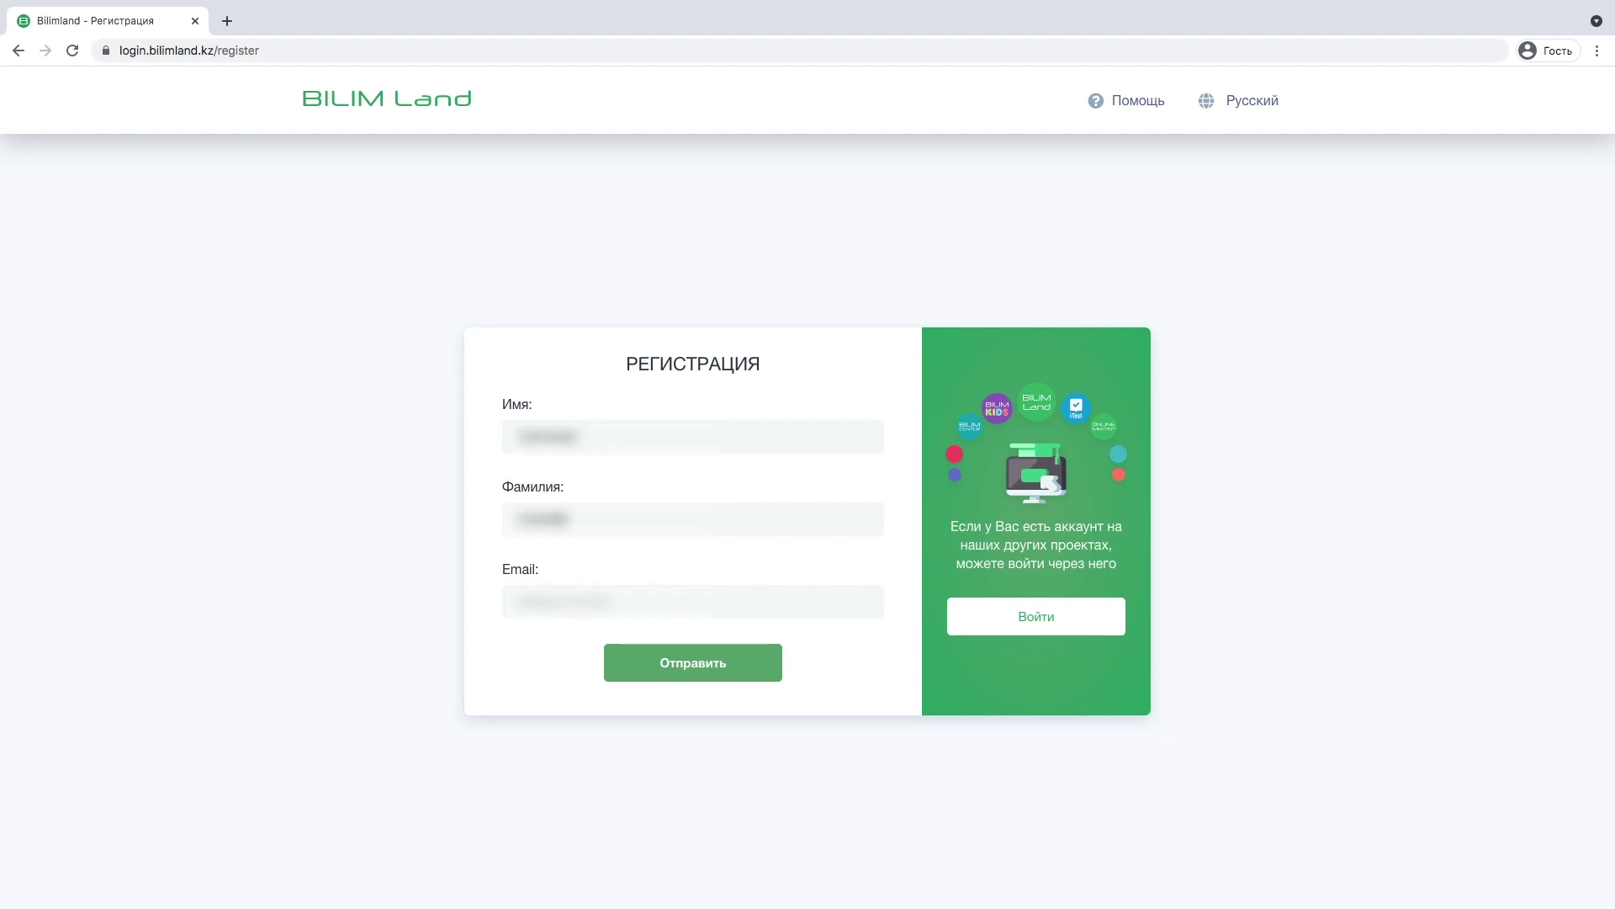
{"action": "type", "text": "ovna"}
{"action": "left_click", "coordinate": [579, 601]}
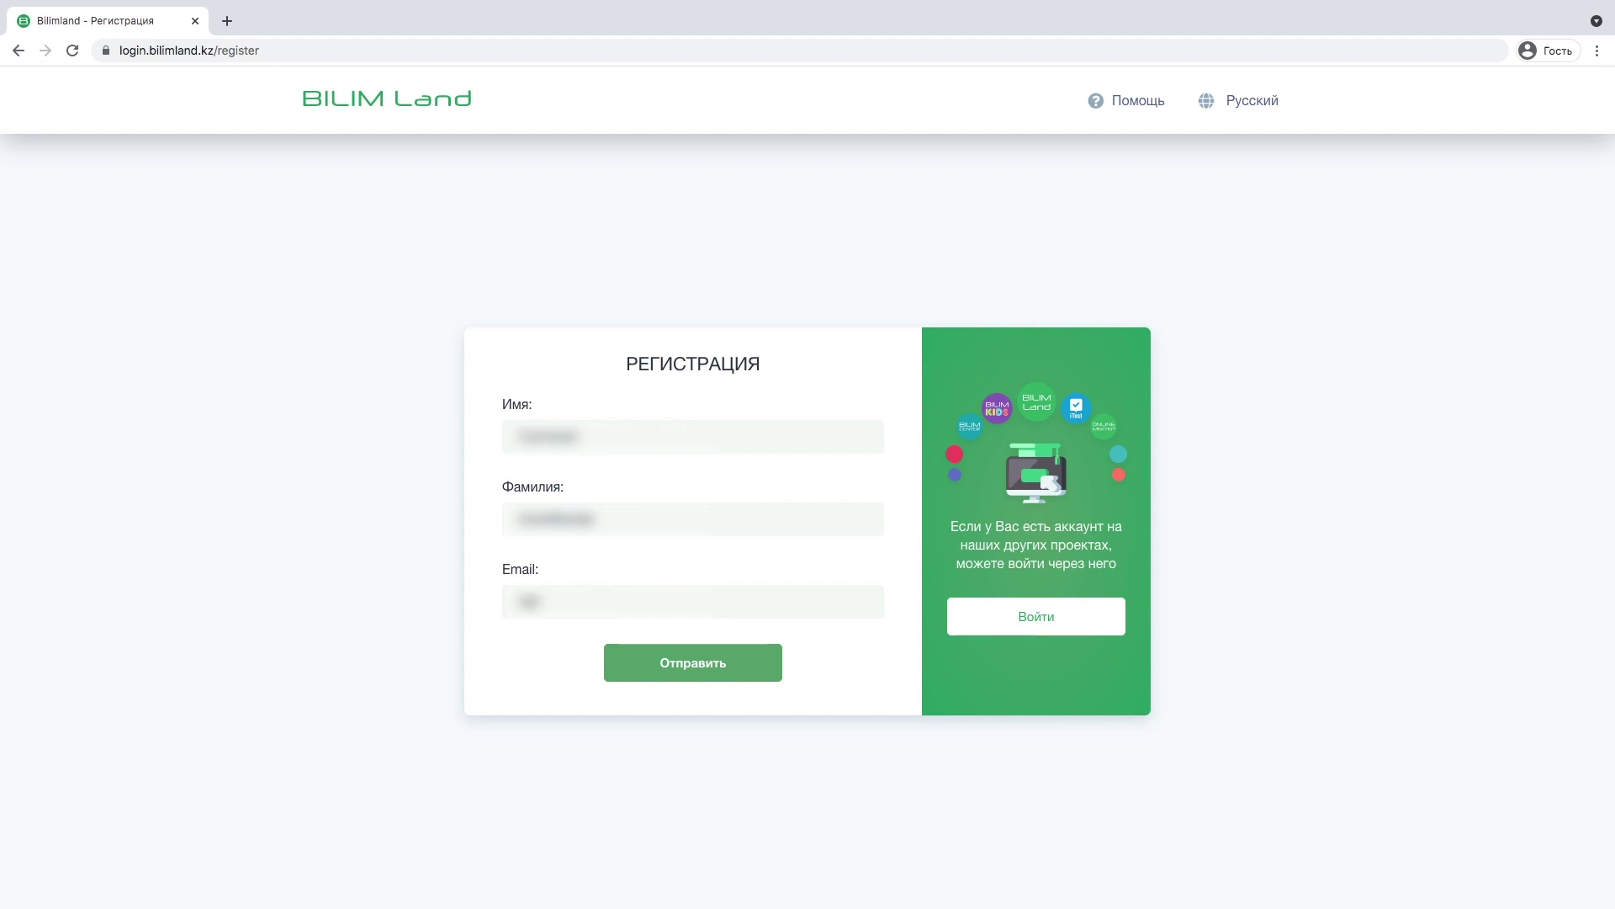
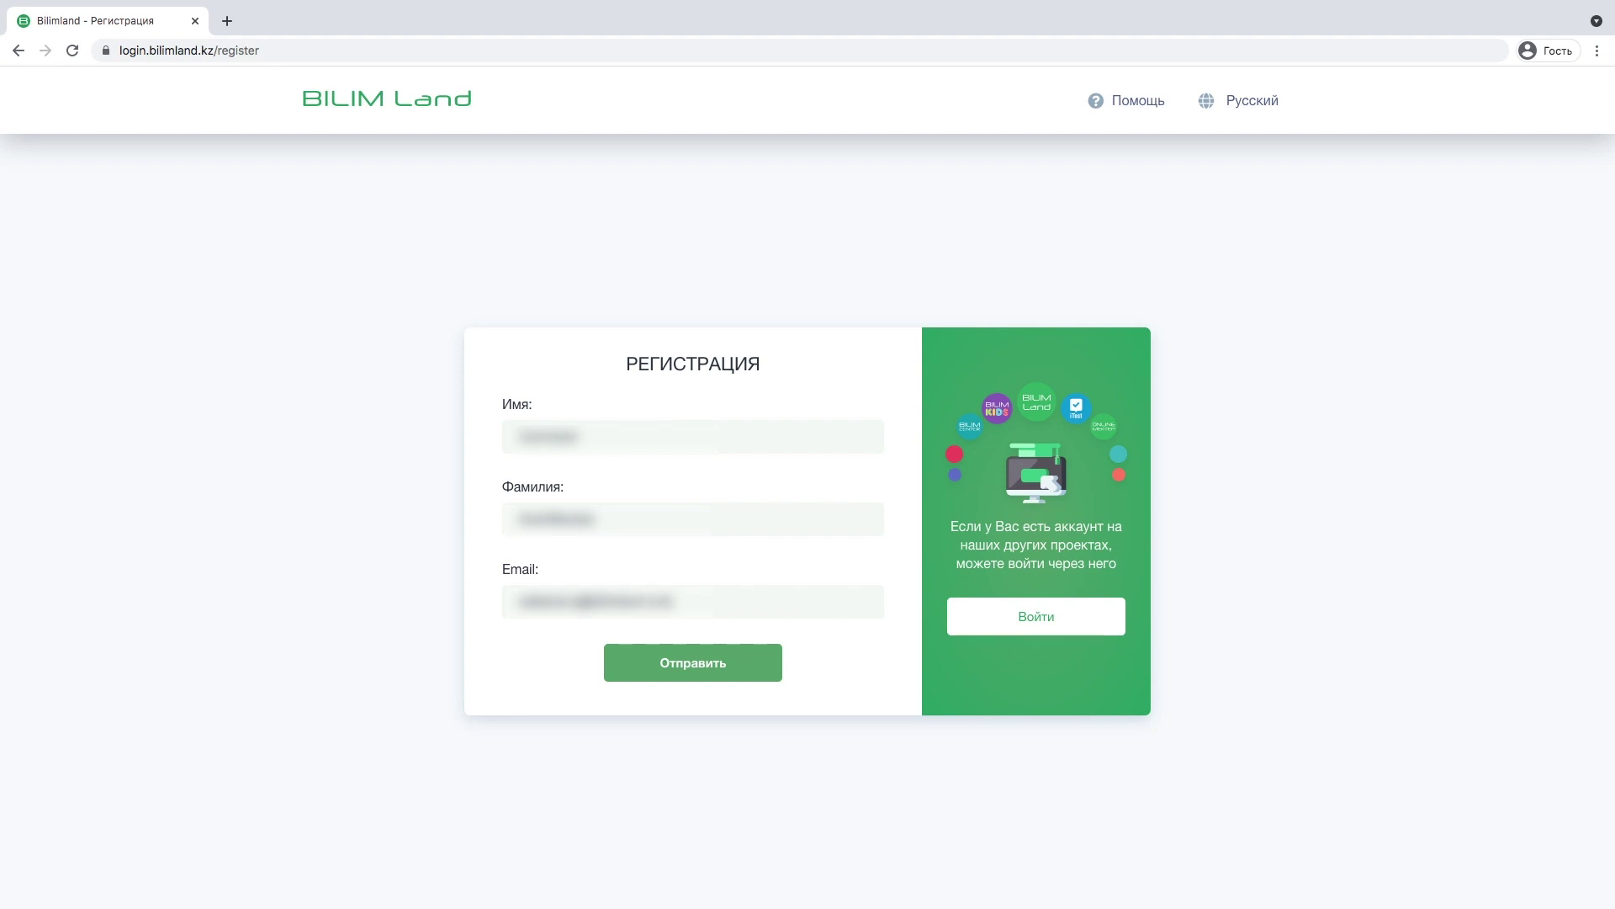
Finish registration, open teacher qualification courses, switch the interface to Russian, and scroll to the end.
{"action": "left_click", "coordinate": [671, 664]}
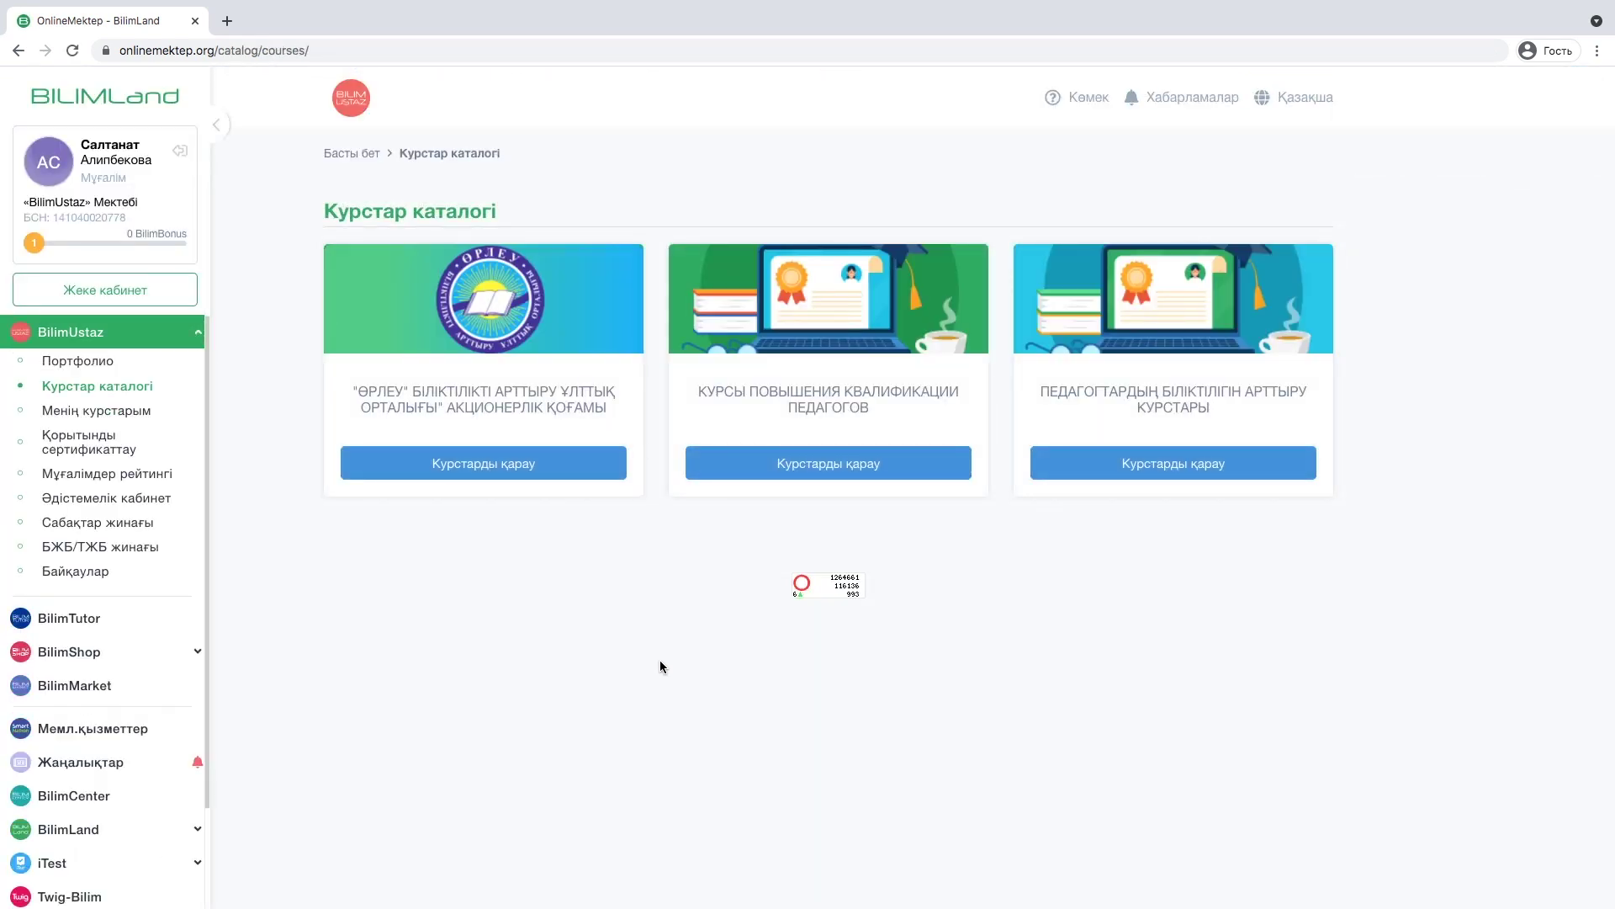
{"action": "left_click", "coordinate": [865, 465]}
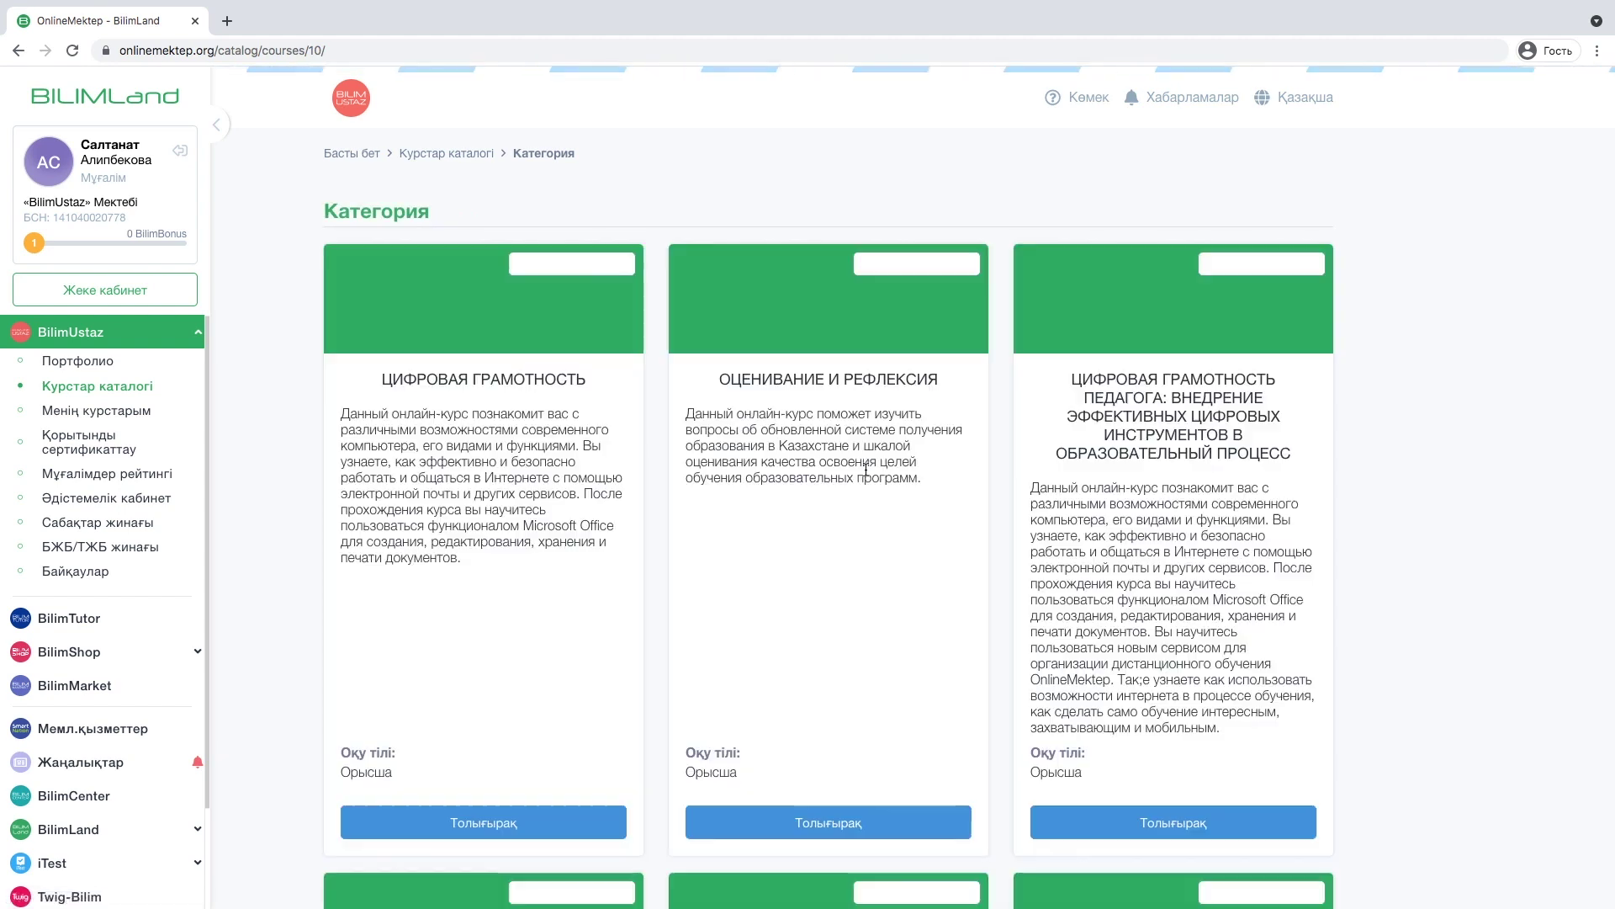
{"action": "left_click", "coordinate": [1296, 96]}
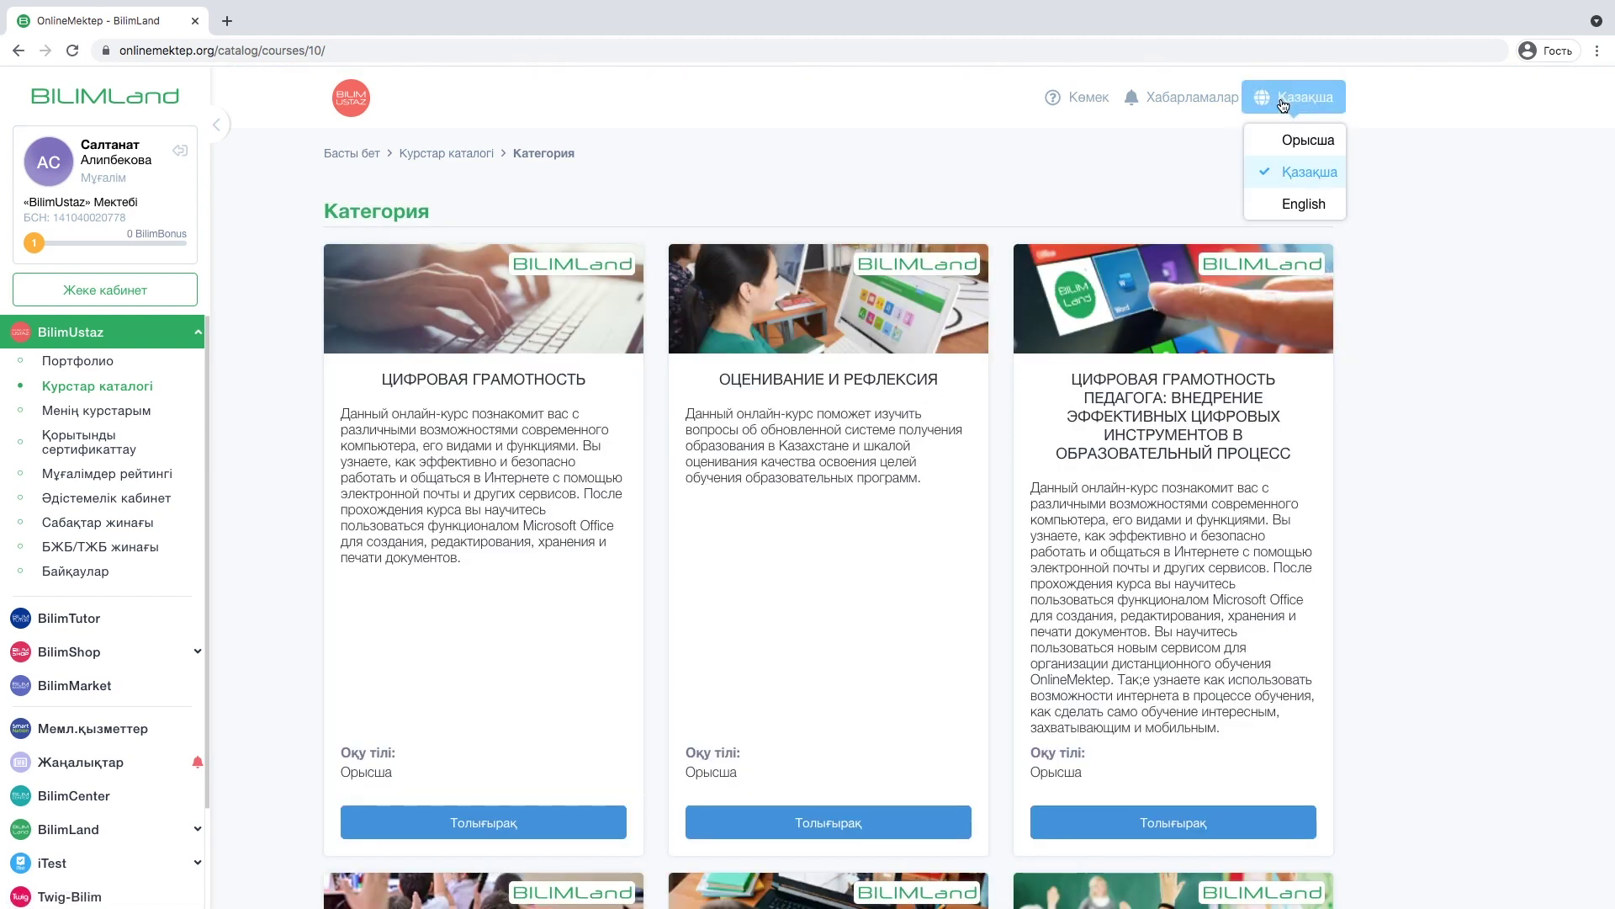
{"action": "left_click", "coordinate": [1277, 143]}
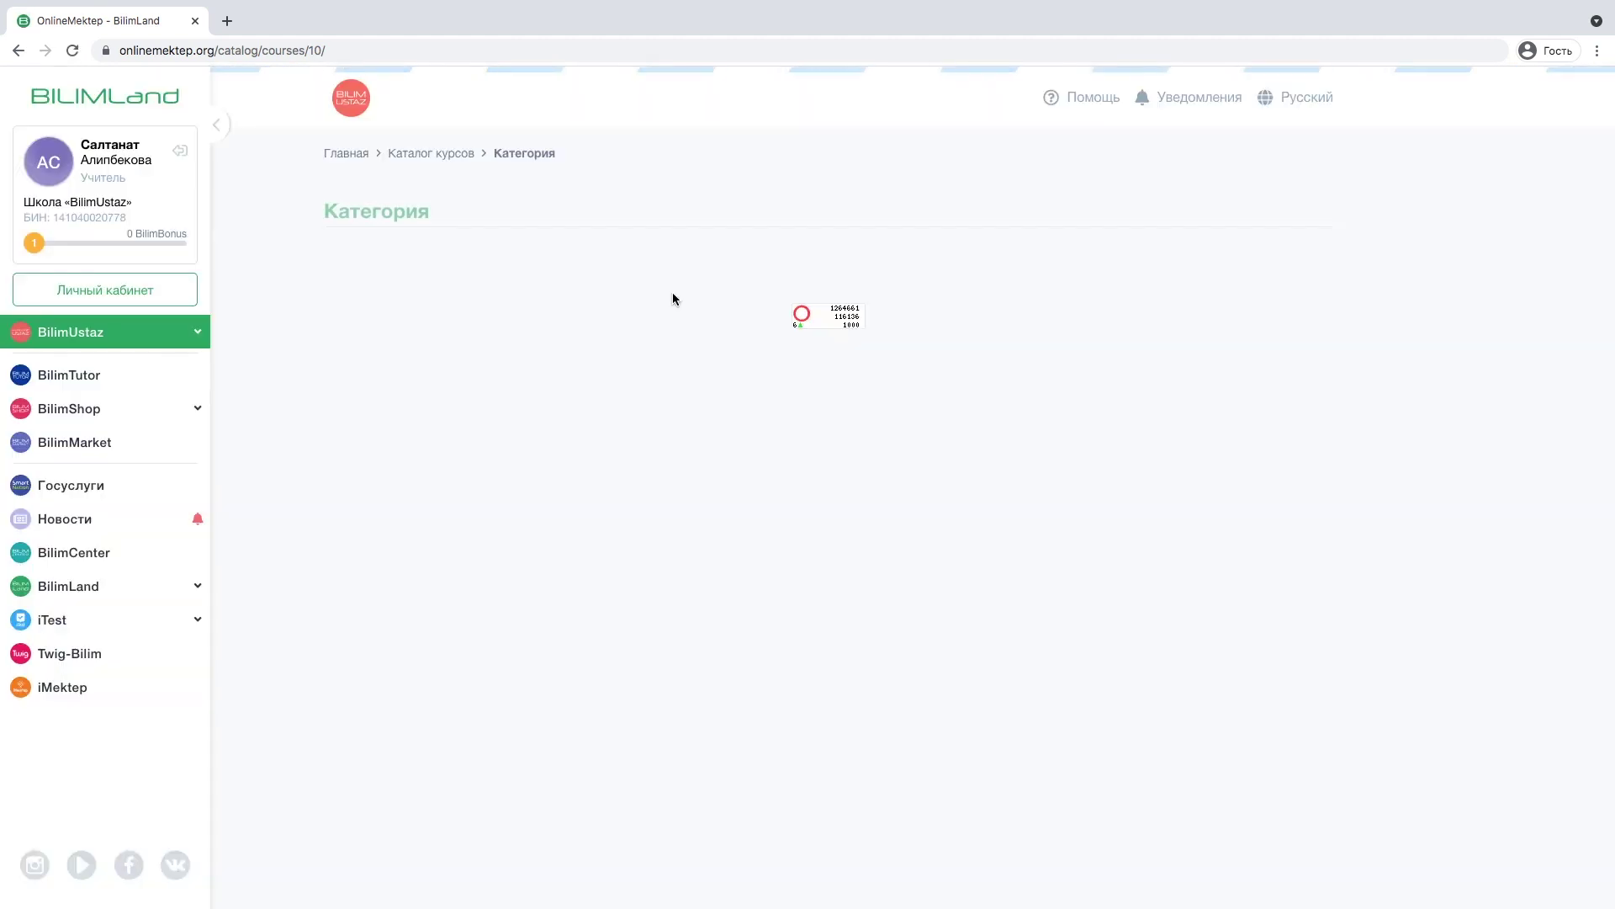
{"action": "scroll", "coordinate": [678, 305], "scroll_direction": "down", "scroll_amount": 20}
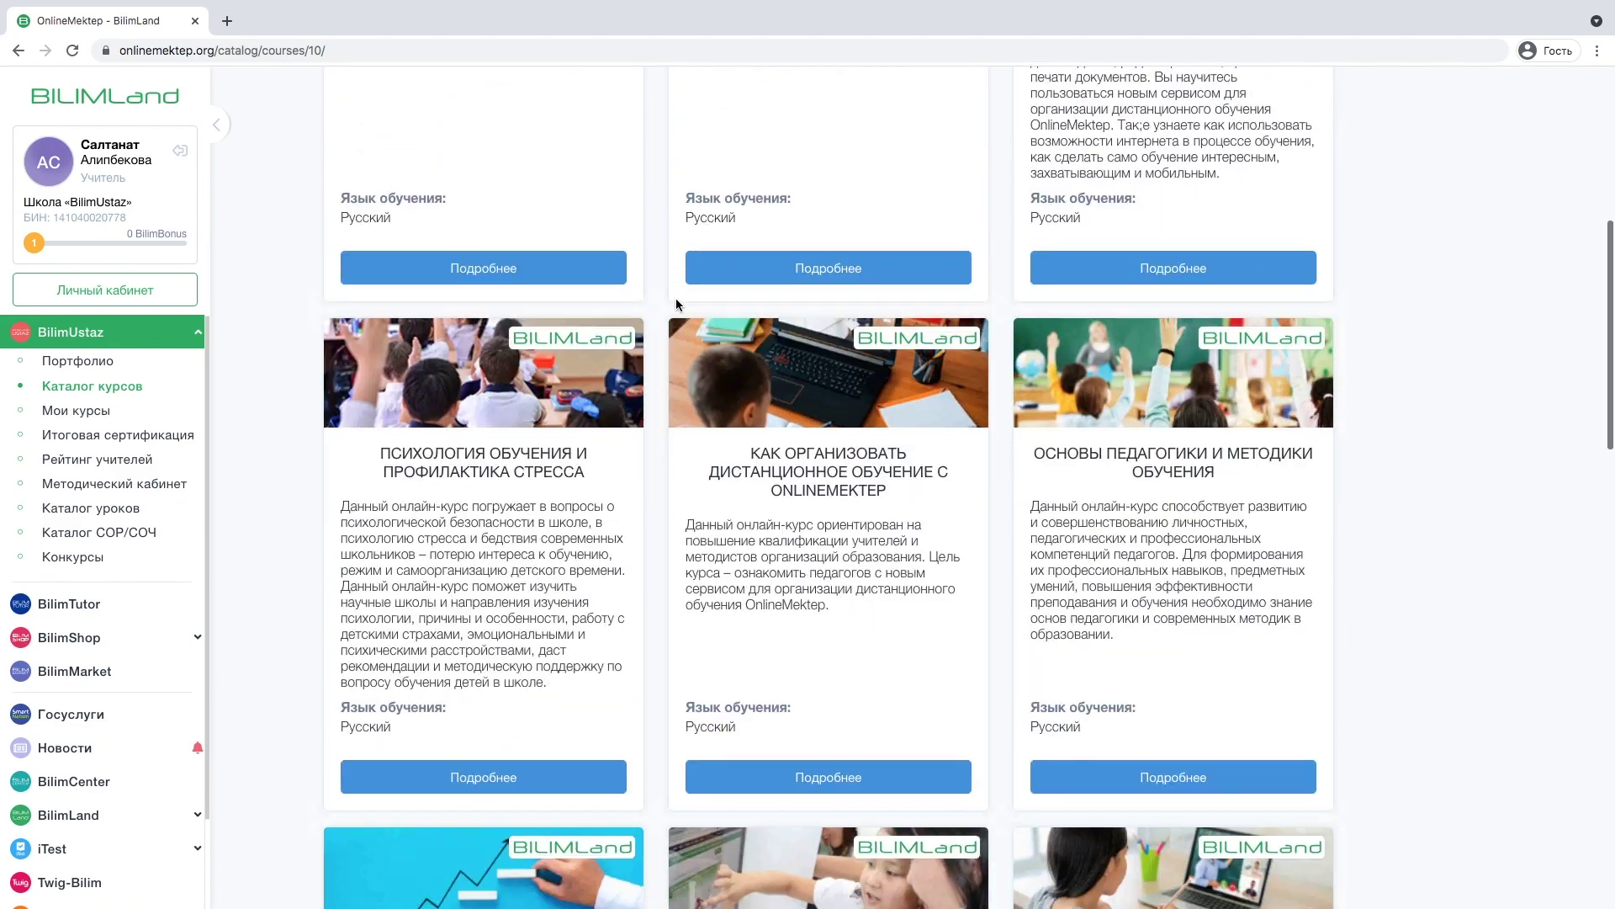
{"action": "scroll", "coordinate": [678, 304], "scroll_direction": "down", "scroll_amount": 3}
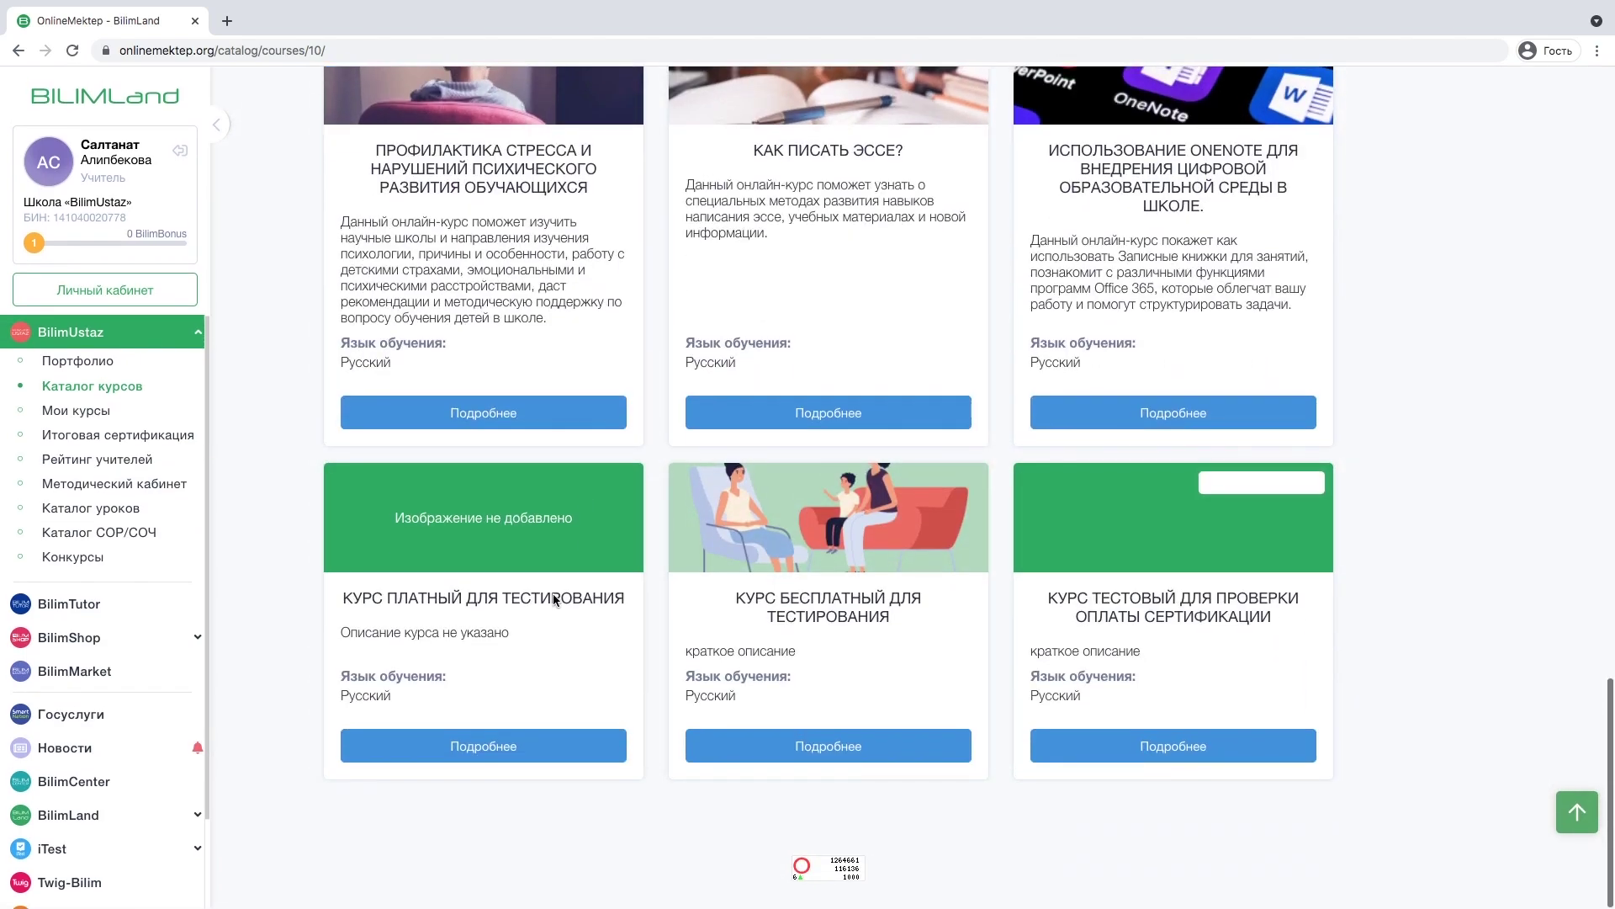
Add «Курс платный для тестирования» to My courses with Русский as the language and start learning.
{"action": "left_click", "coordinate": [520, 748]}
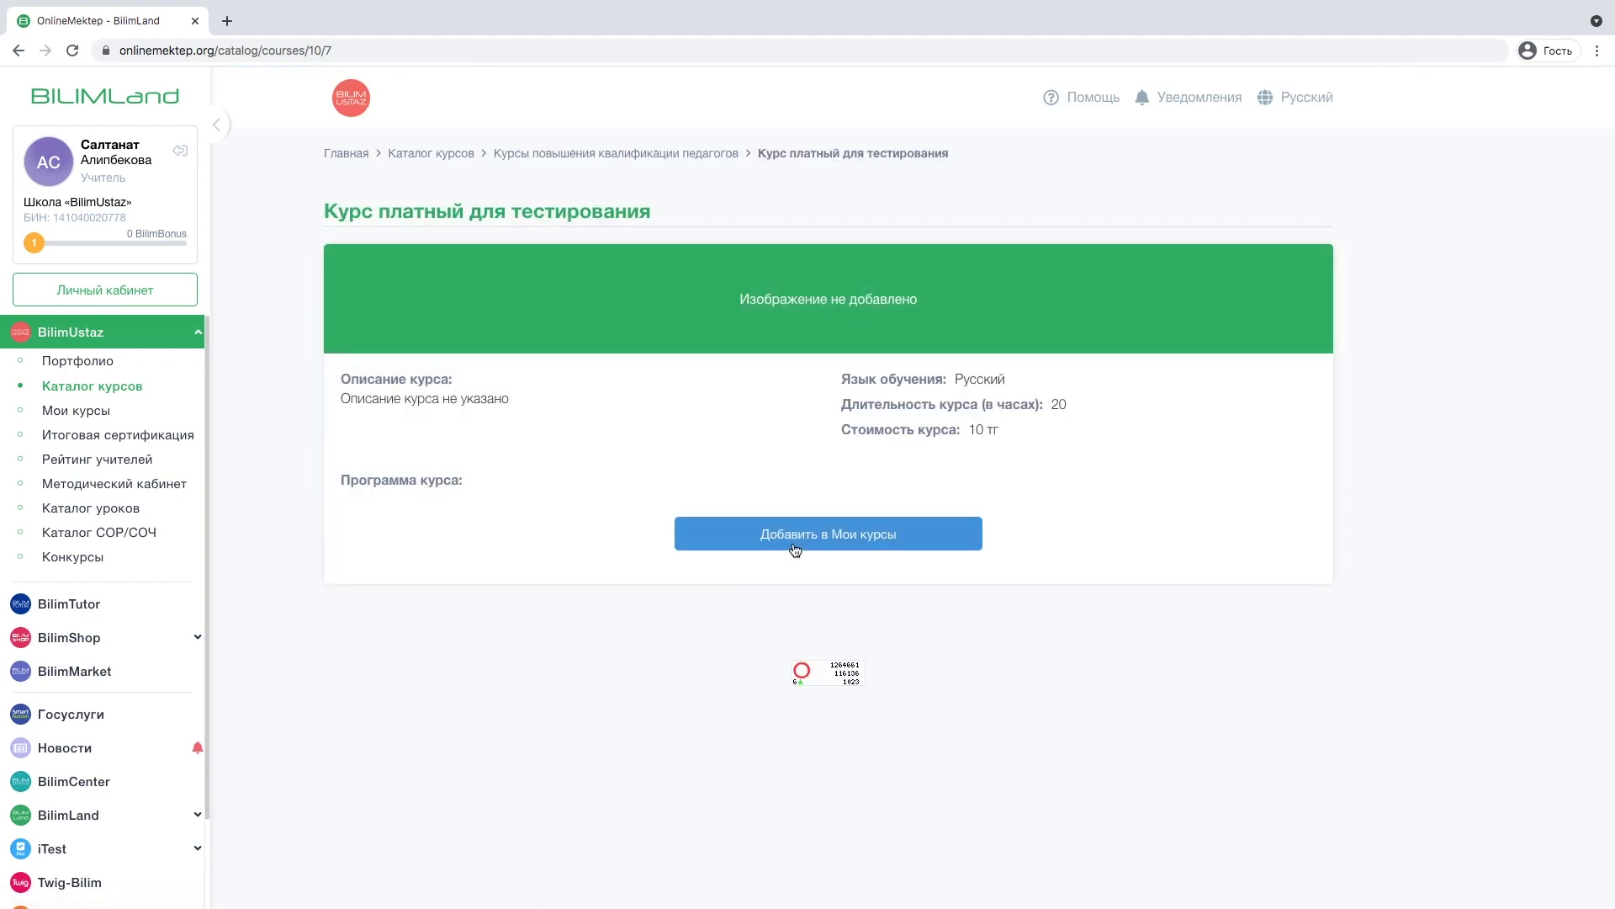
{"action": "left_click", "coordinate": [778, 538]}
{"action": "left_click", "coordinate": [816, 495]}
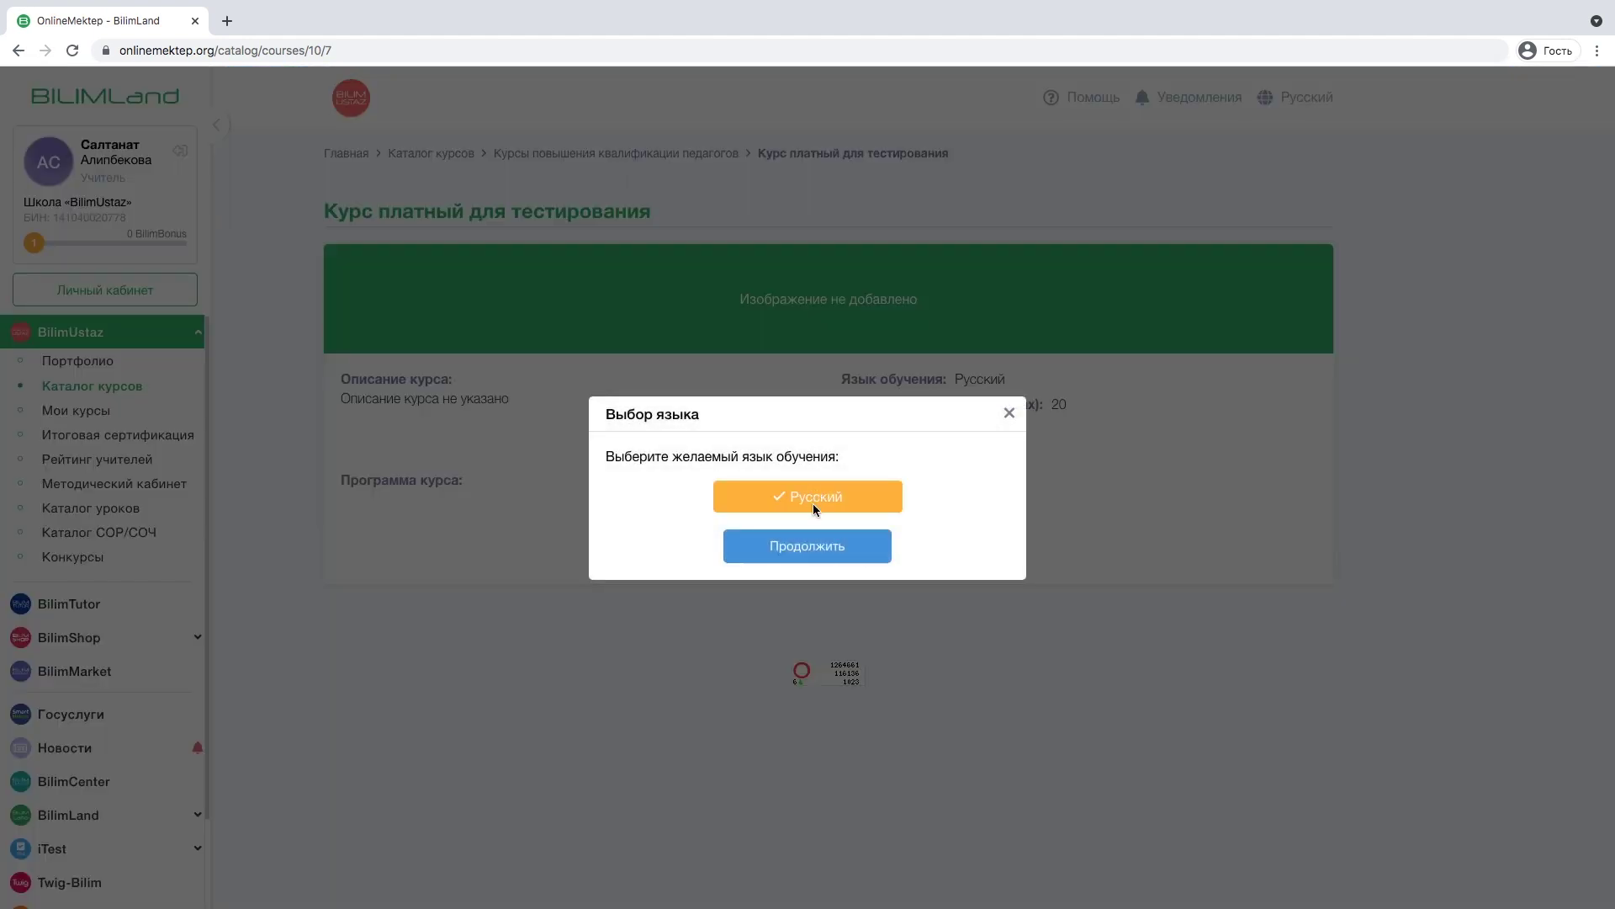
{"action": "left_click", "coordinate": [799, 555]}
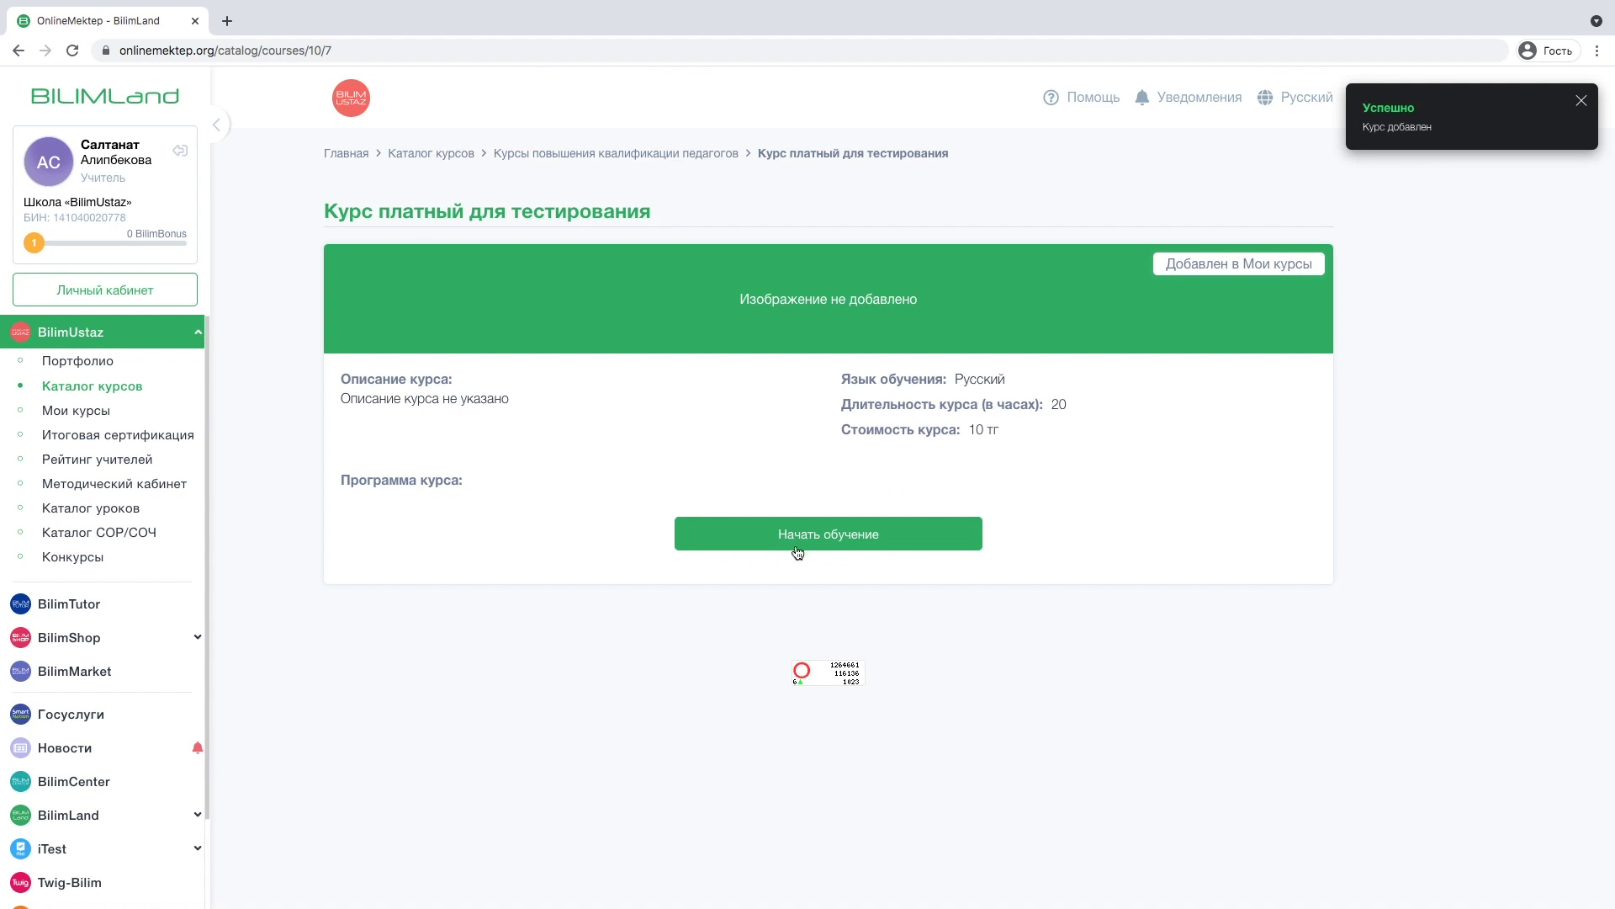
{"action": "left_click", "coordinate": [801, 544]}
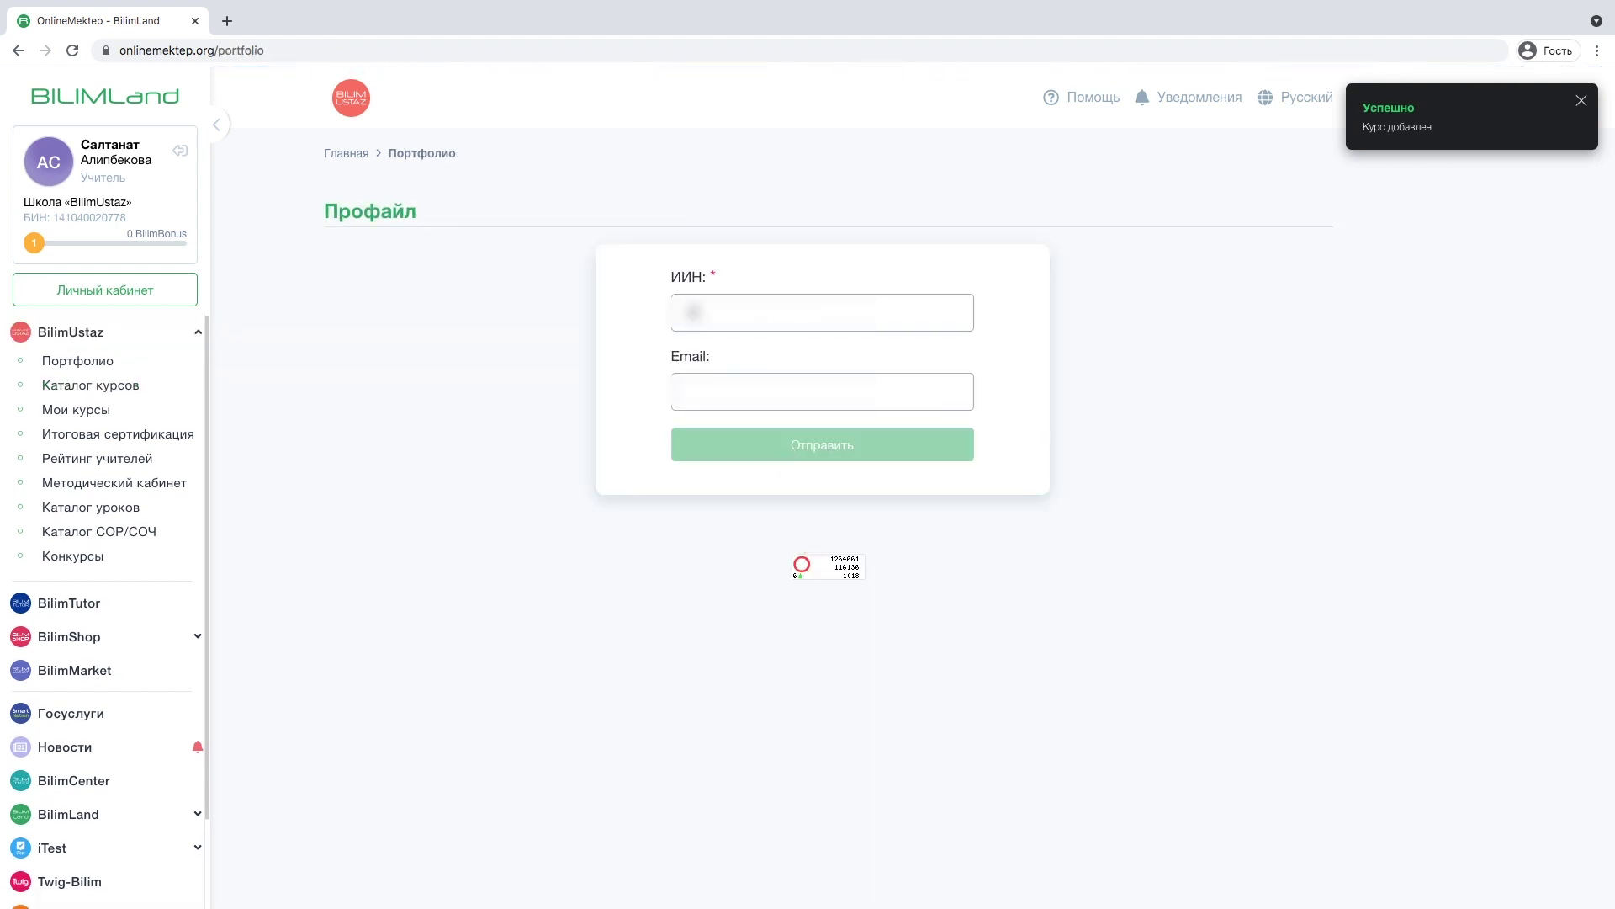
Enter the individual identification number and contact e-mail in the profile form and submit them.
{"action": "left_click", "coordinate": [692, 311]}
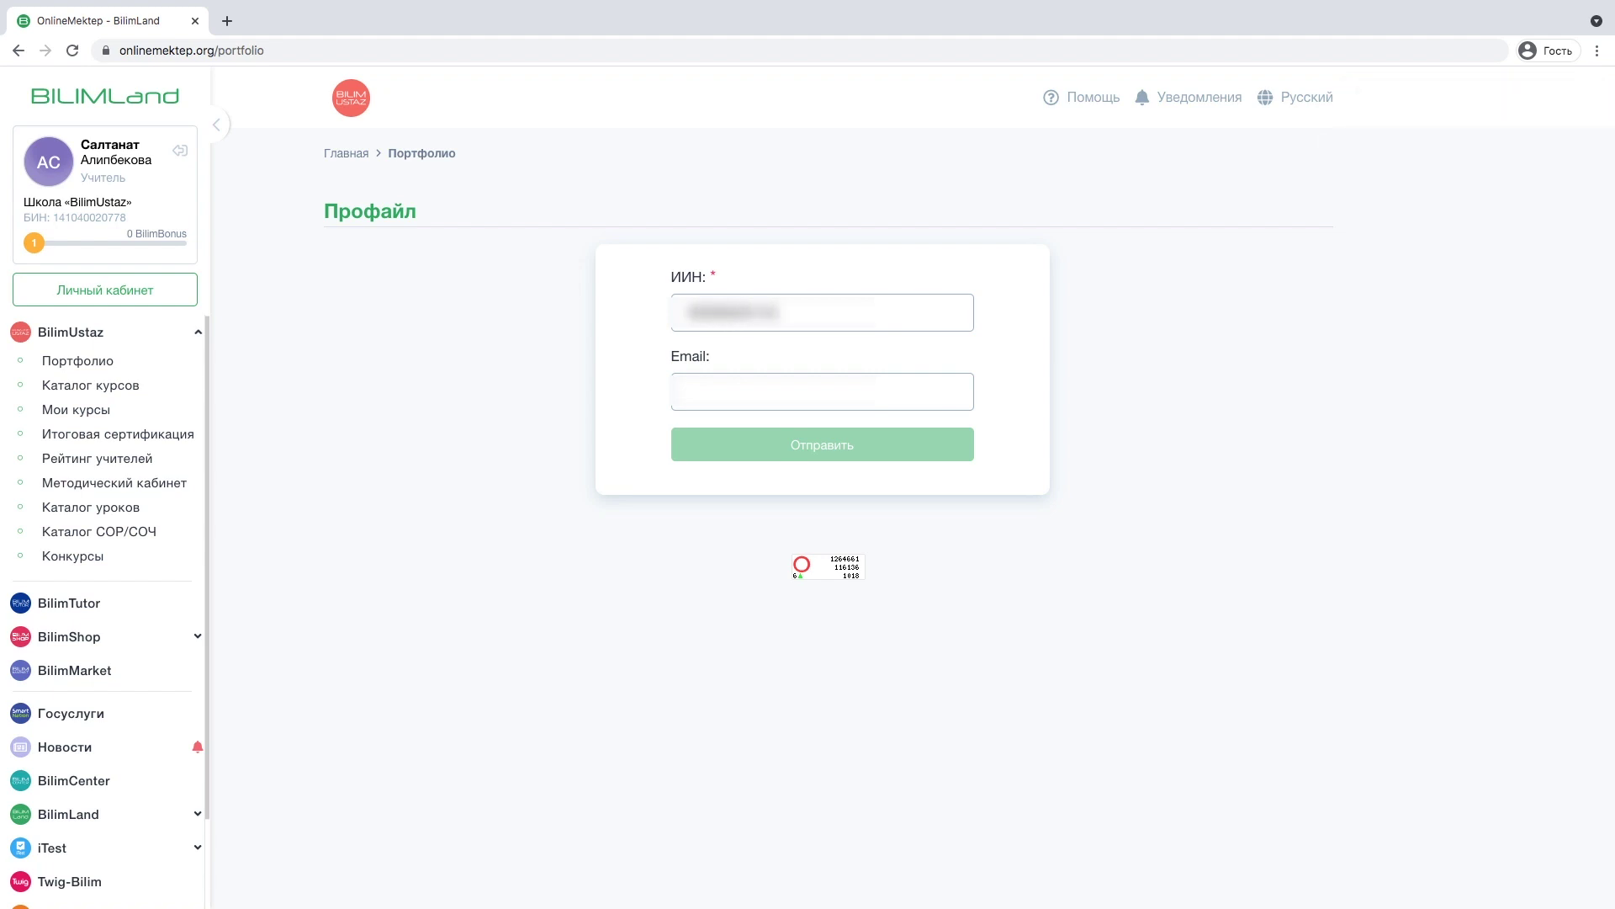
{"action": "left_click", "coordinate": [744, 391]}
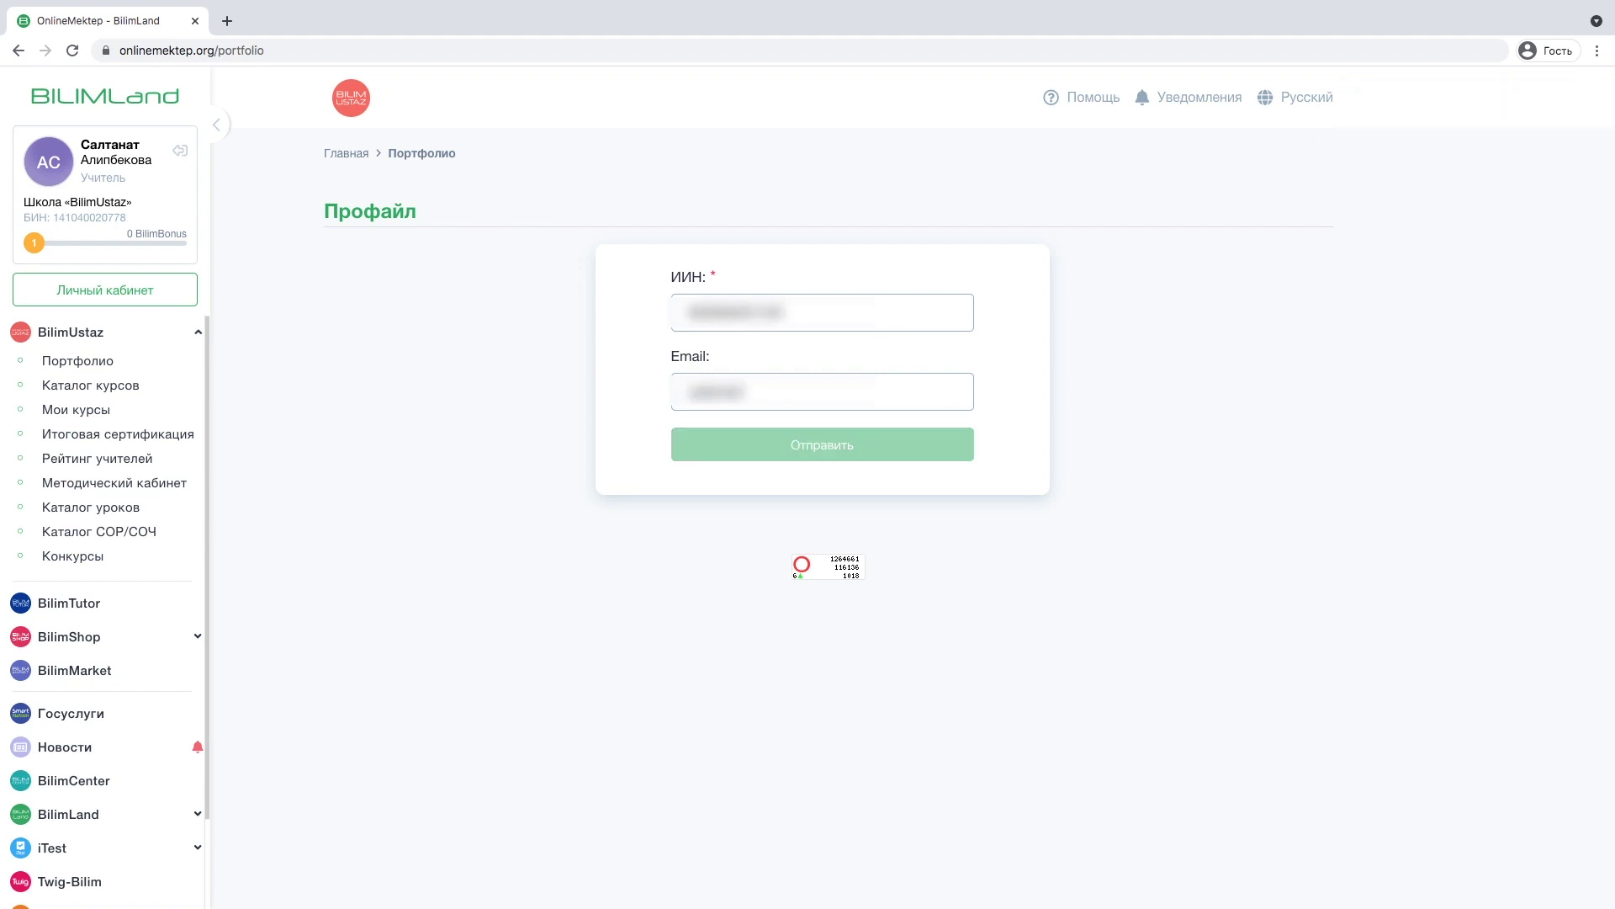
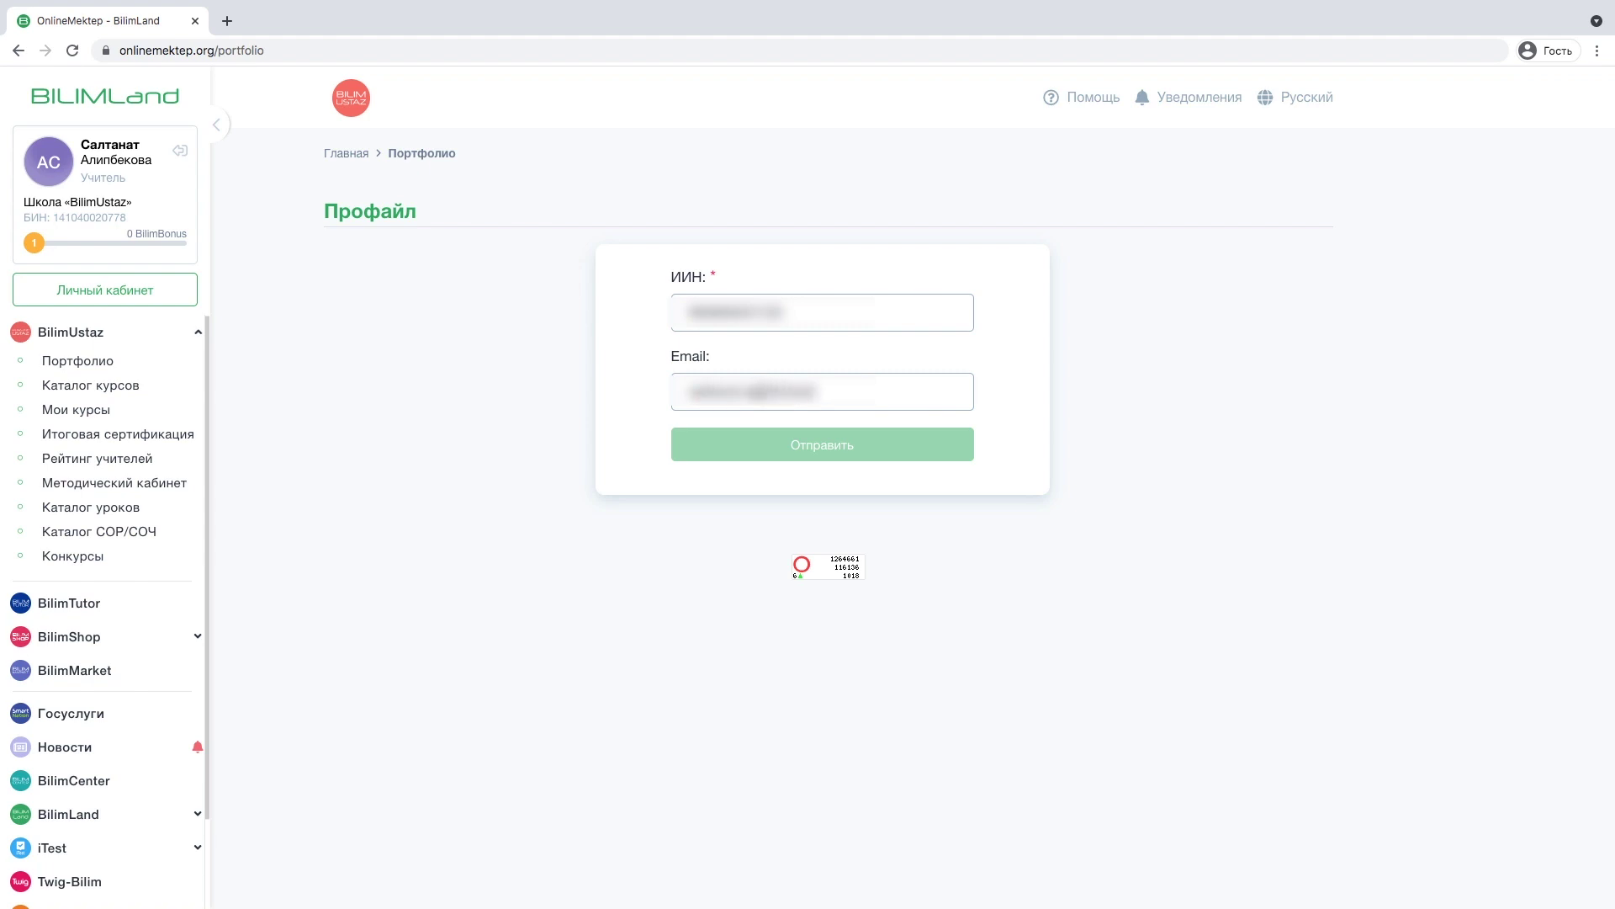
{"action": "left_click", "coordinate": [850, 457]}
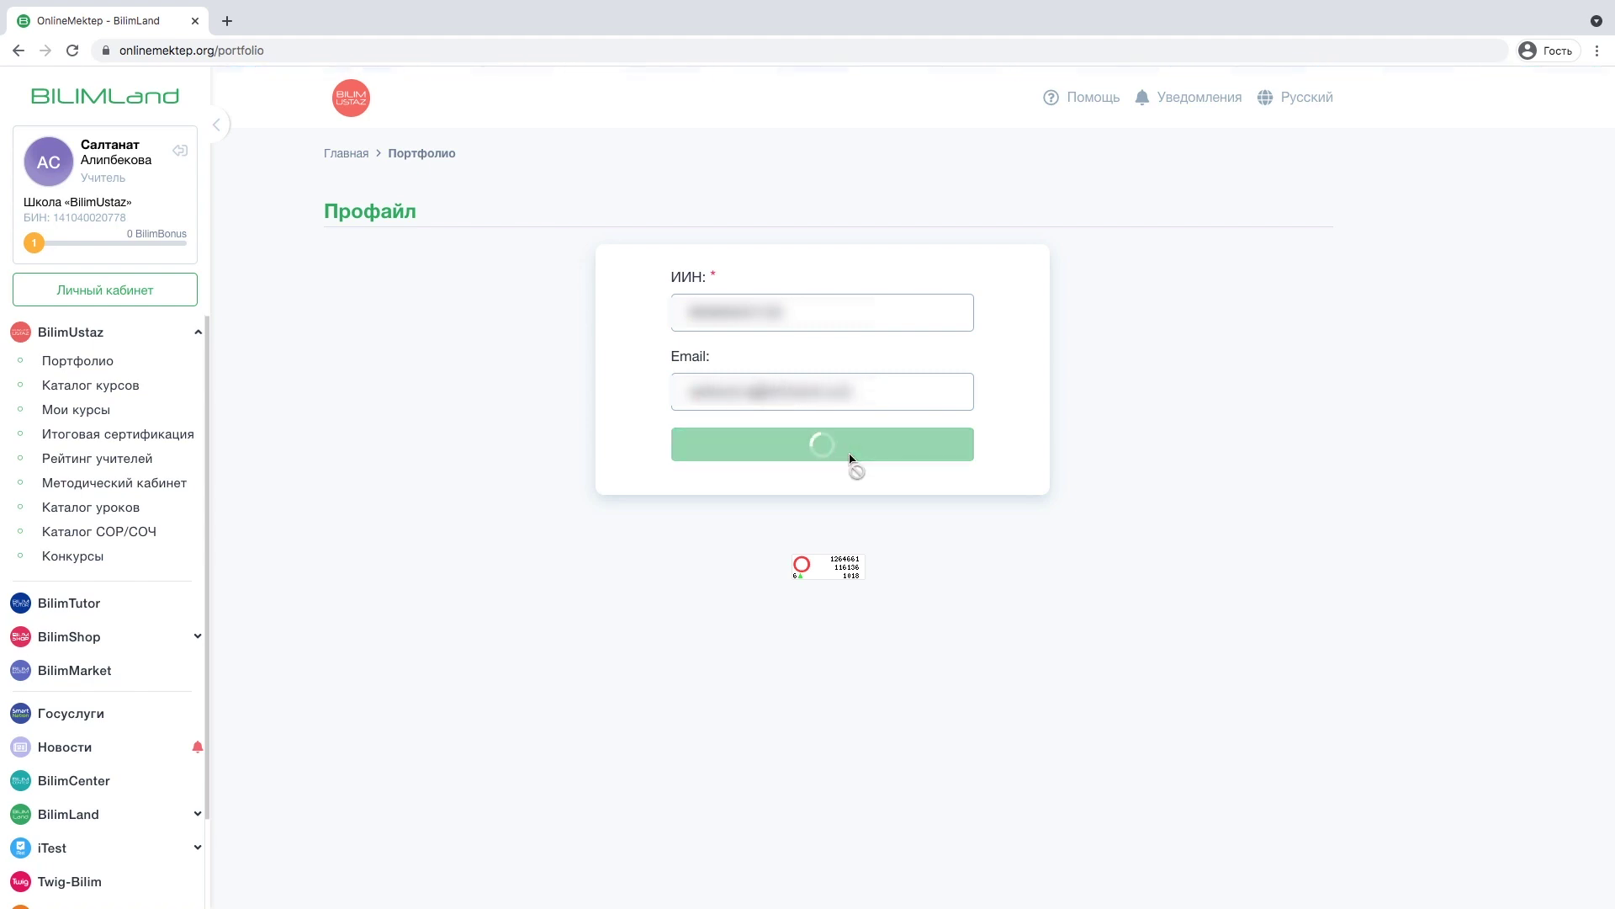
Set region Нұр-Сұлтан (Астана), district Есіл ауданы and school Онлайн мектеп.
{"action": "left_click", "coordinate": [617, 473]}
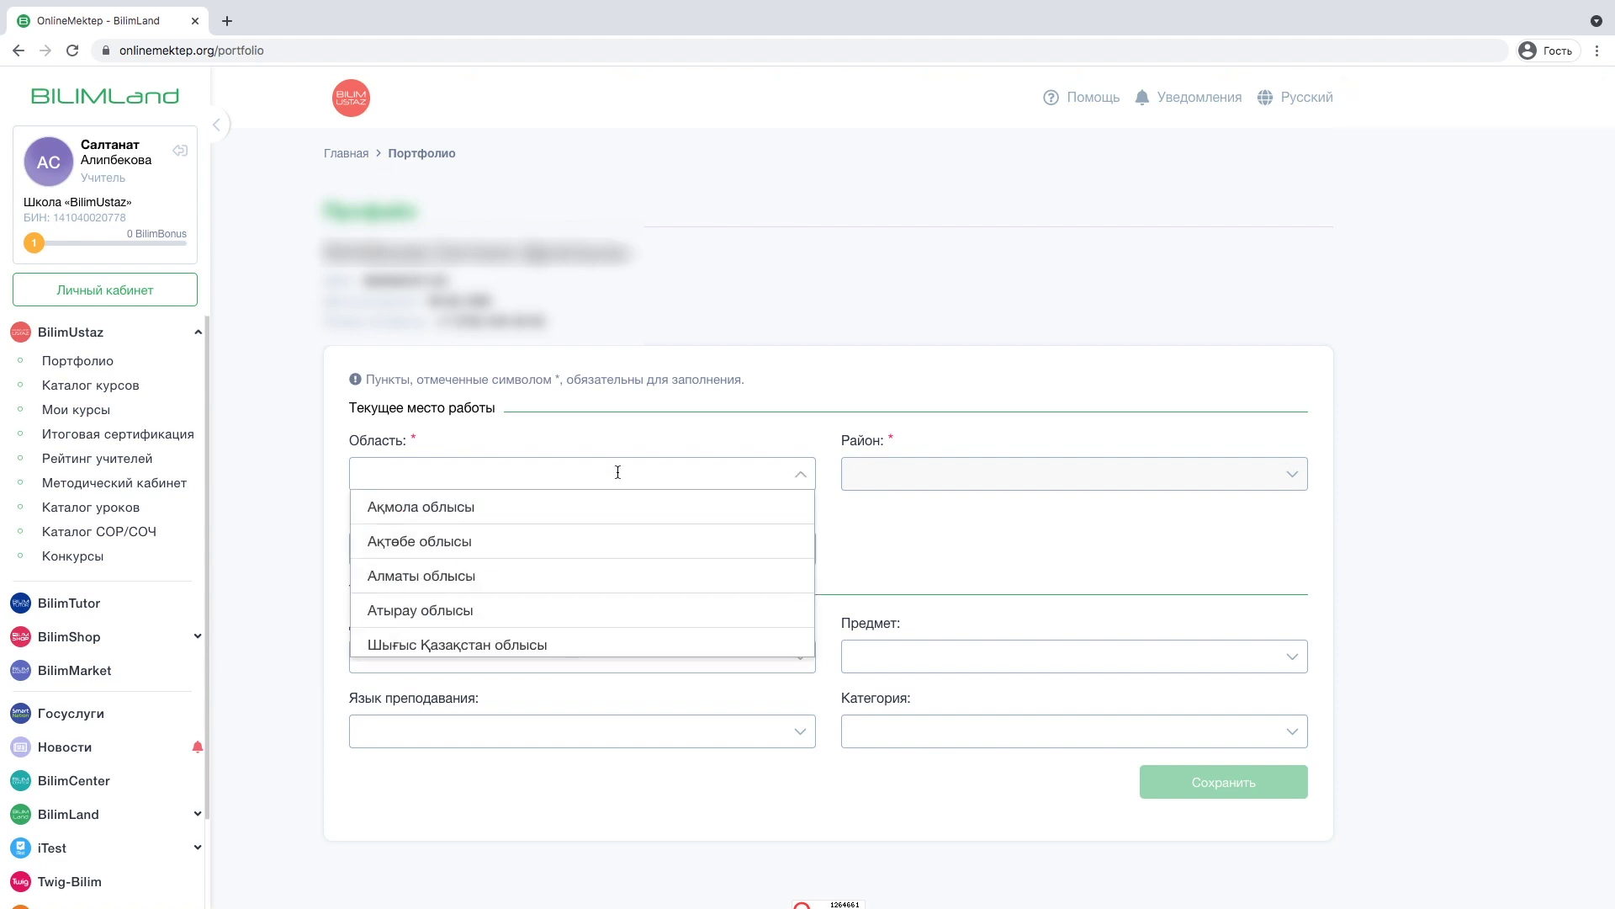
{"action": "scroll", "coordinate": [425, 595], "scroll_direction": "down", "scroll_amount": 5}
{"action": "left_click", "coordinate": [426, 596]}
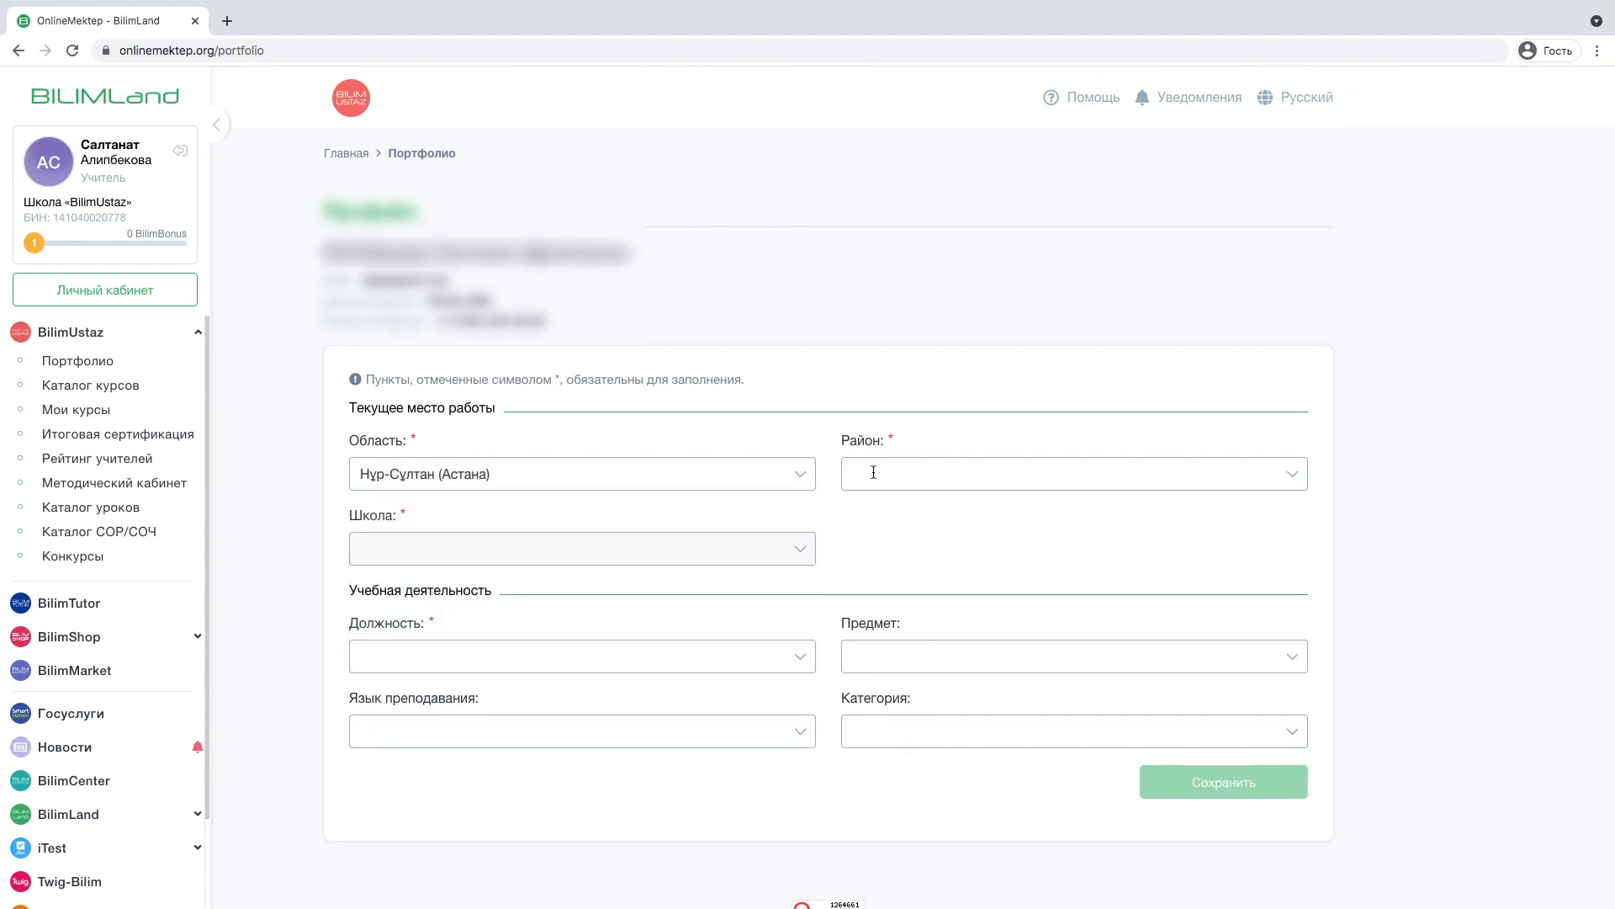
{"action": "left_click", "coordinate": [1161, 474]}
{"action": "left_click", "coordinate": [959, 569]}
{"action": "left_click", "coordinate": [594, 548]}
{"action": "scroll", "coordinate": [594, 589], "scroll_direction": "down", "scroll_amount": 5}
{"action": "scroll", "coordinate": [595, 606], "scroll_direction": "down", "scroll_amount": 5}
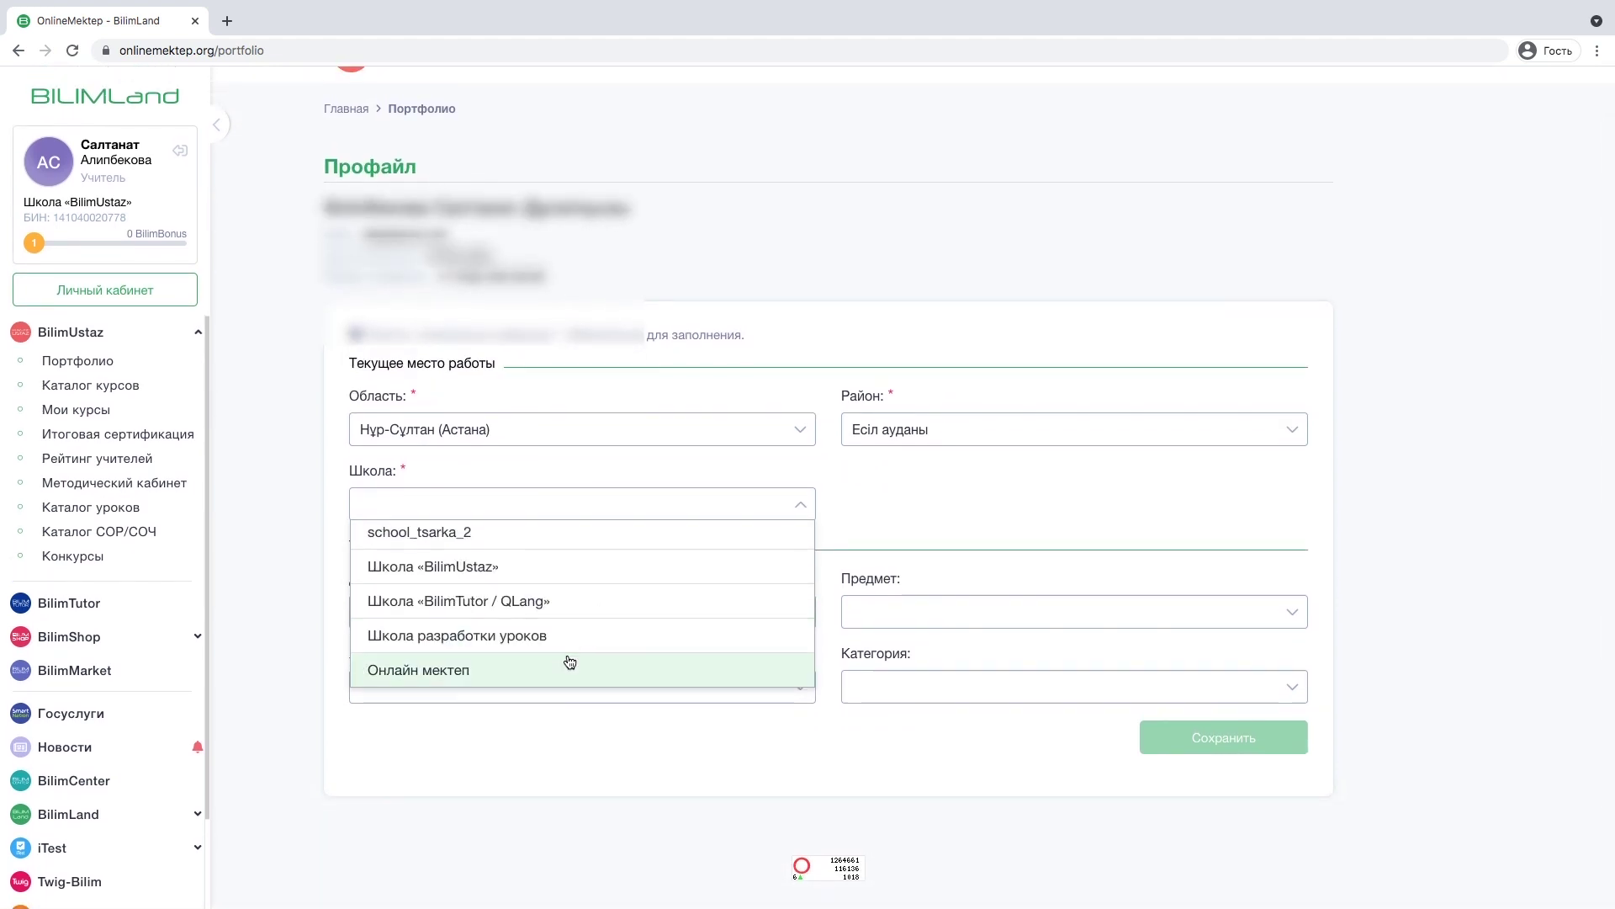
{"action": "left_click", "coordinate": [566, 660]}
Choose Преподаватель ТиПО, Казахский язык, русский and Без категории, then save the portfolio.
{"action": "left_click", "coordinate": [710, 613]}
{"action": "left_click", "coordinate": [652, 748]}
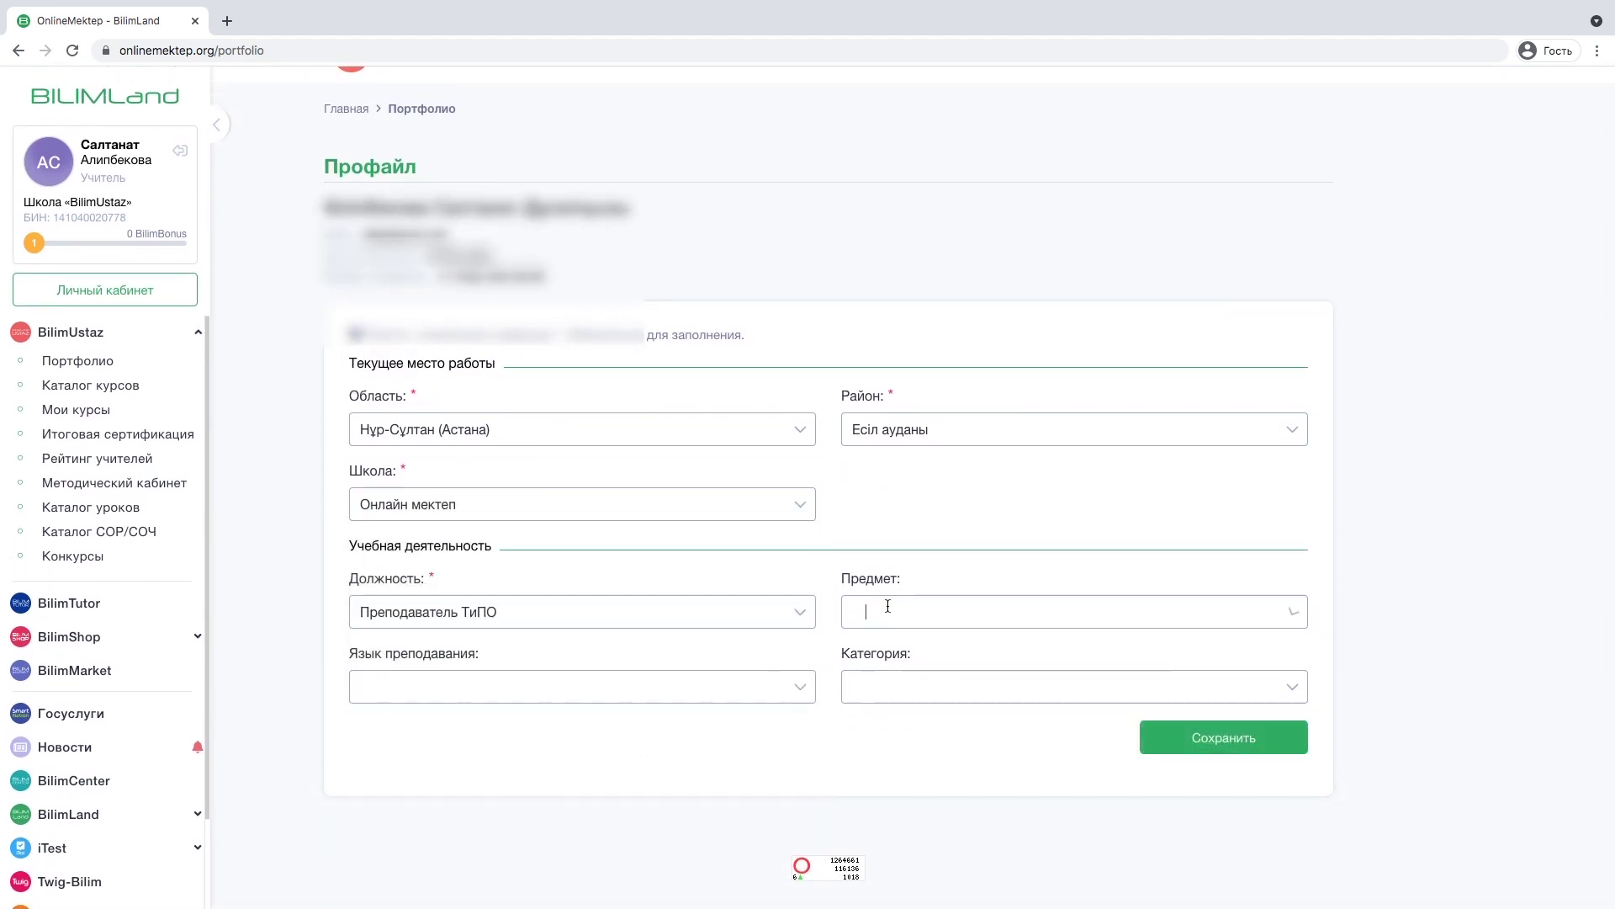
{"action": "left_click", "coordinate": [867, 612]}
{"action": "left_click", "coordinate": [892, 679]}
{"action": "left_click", "coordinate": [581, 687]}
{"action": "left_click", "coordinate": [589, 824]}
{"action": "left_click", "coordinate": [925, 687]}
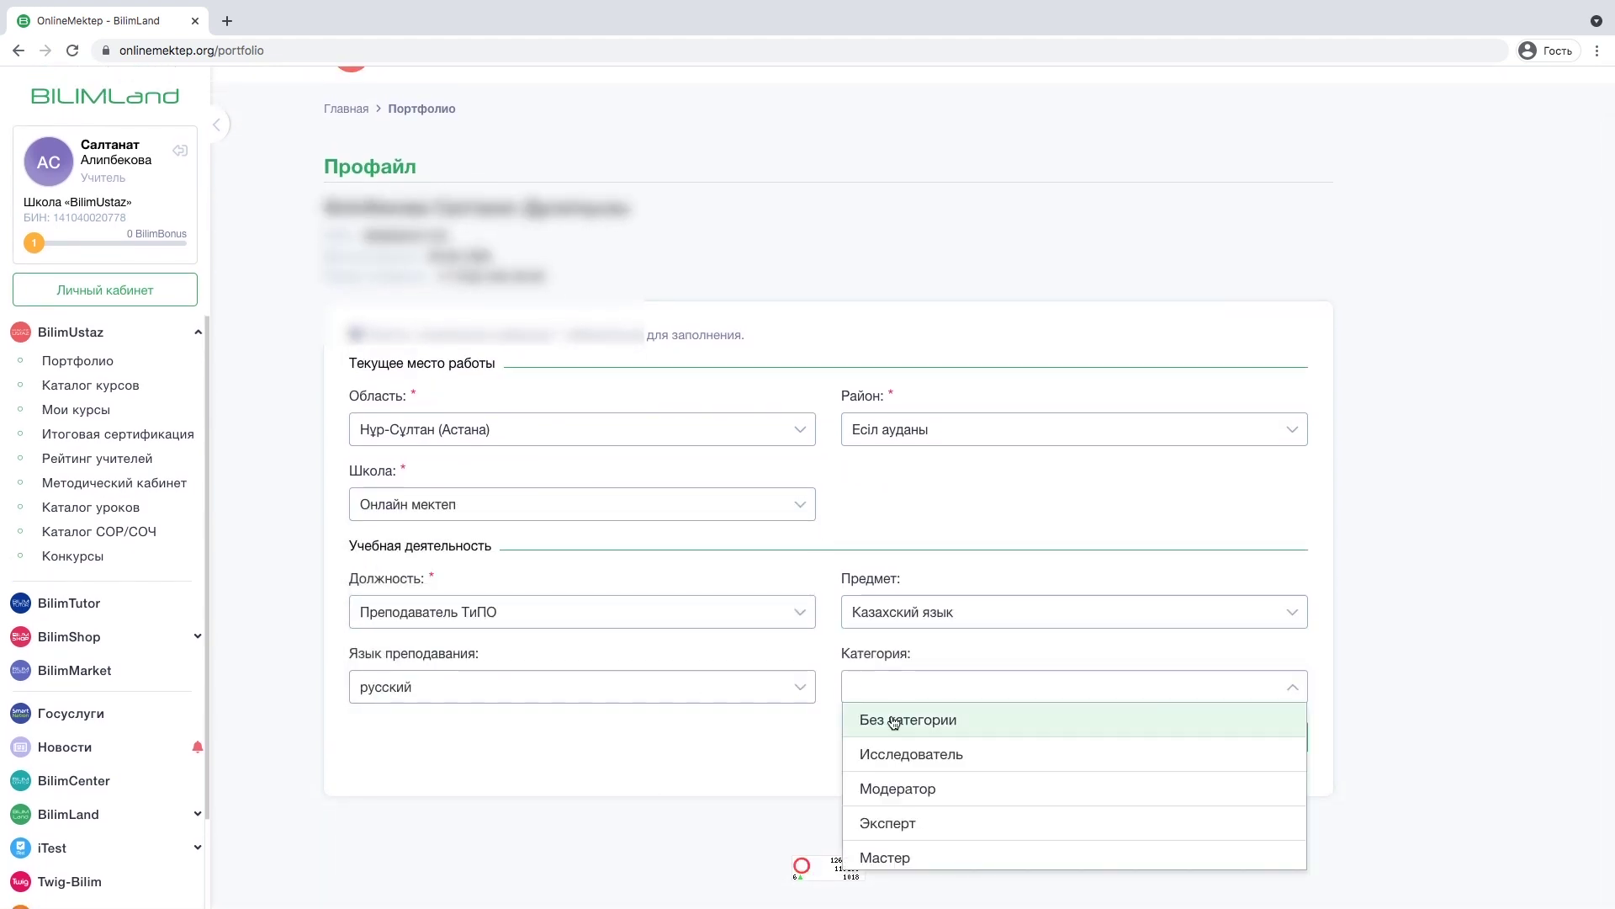
{"action": "left_click", "coordinate": [1056, 719]}
{"action": "left_click", "coordinate": [1176, 751]}
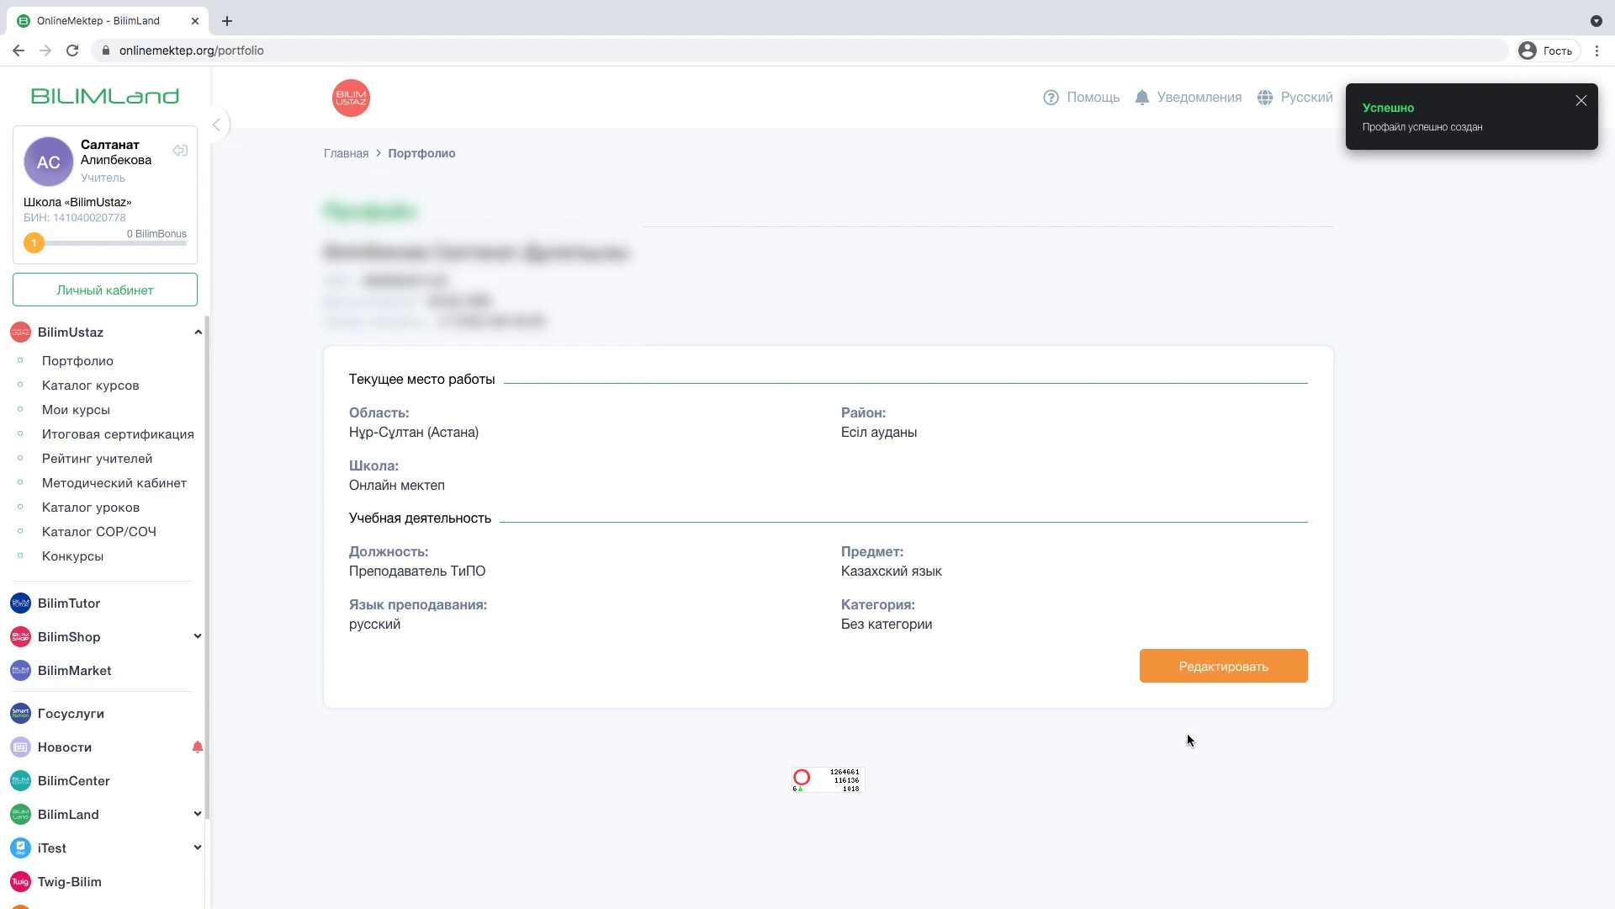
From My courses, start the paid test course and open Новый урок 1 in Модуль 1.
{"action": "left_click", "coordinate": [77, 412]}
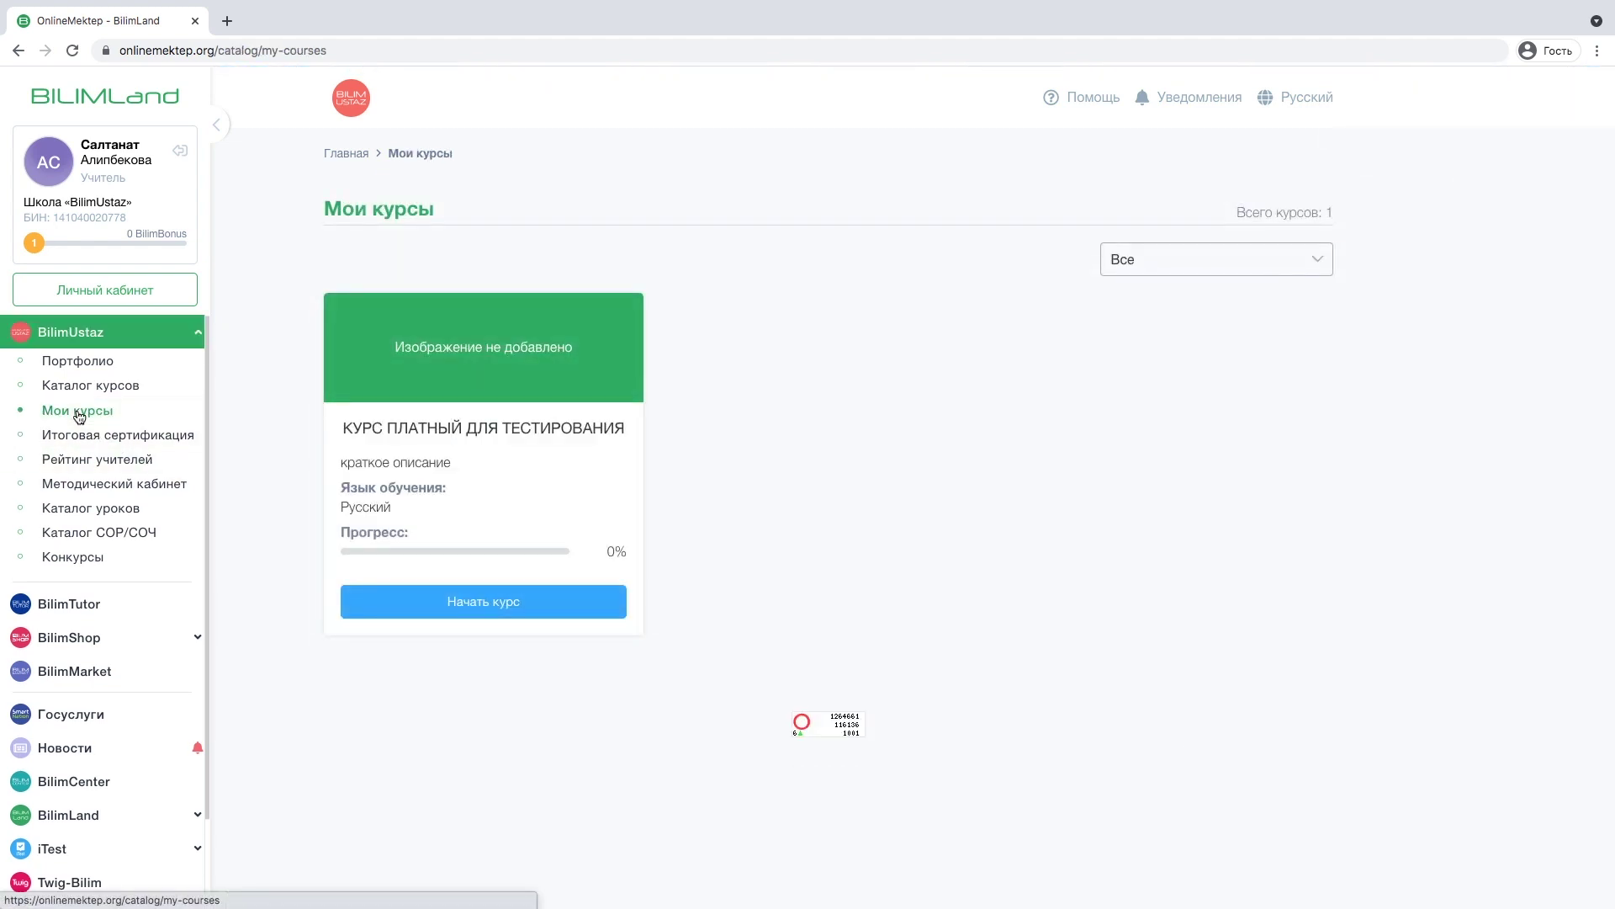
{"action": "left_click", "coordinate": [438, 602]}
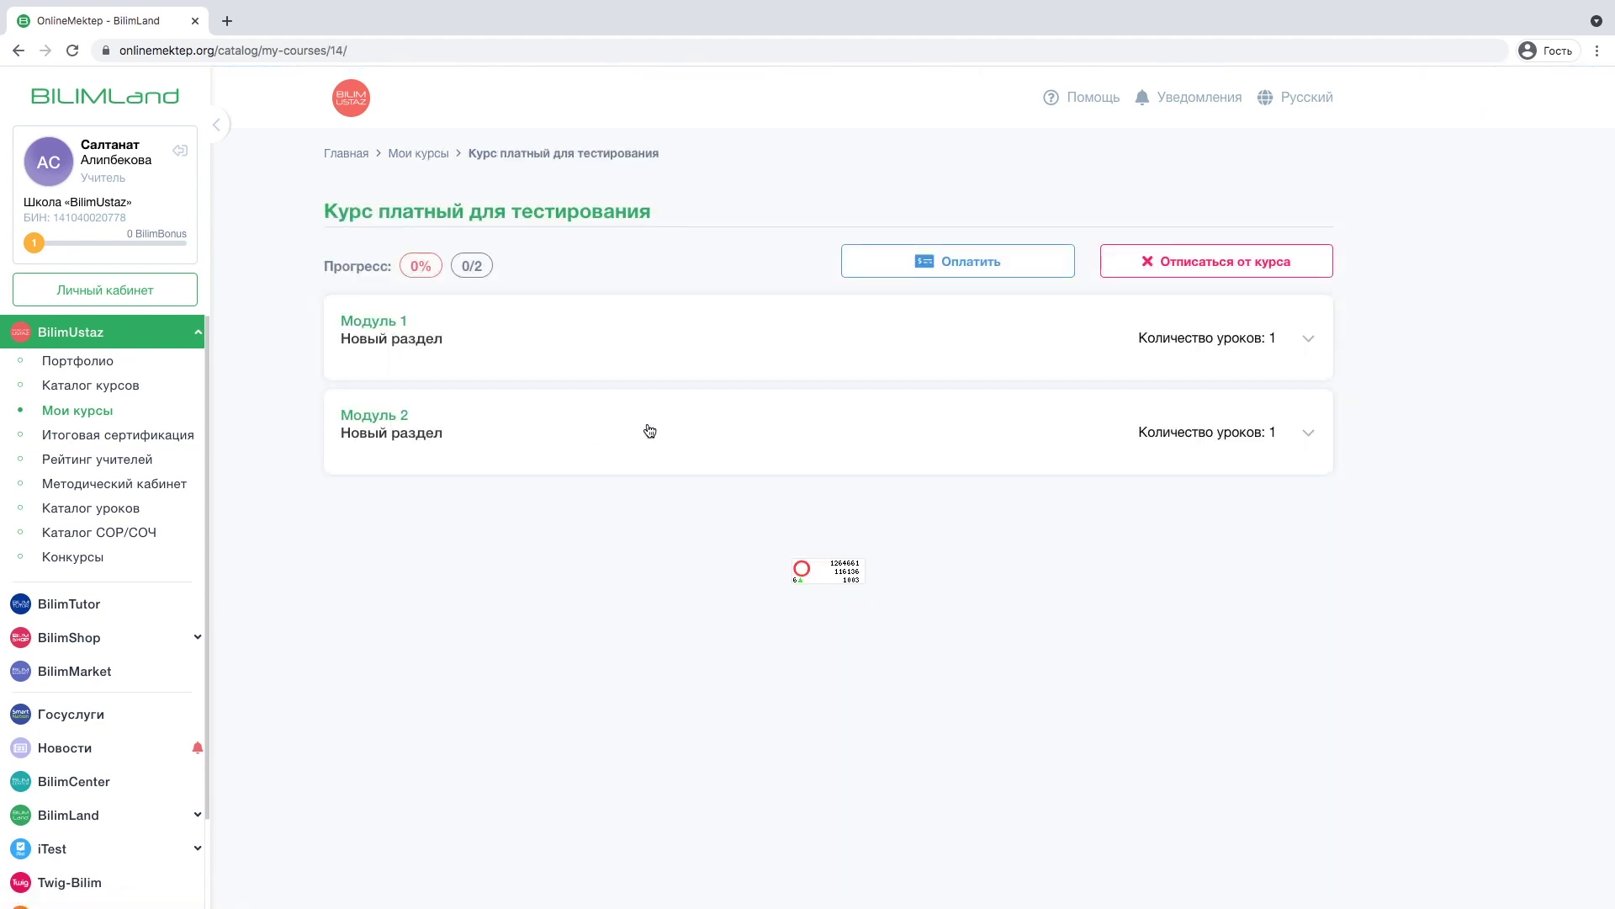
{"action": "left_click", "coordinate": [673, 369]}
{"action": "left_click", "coordinate": [515, 409]}
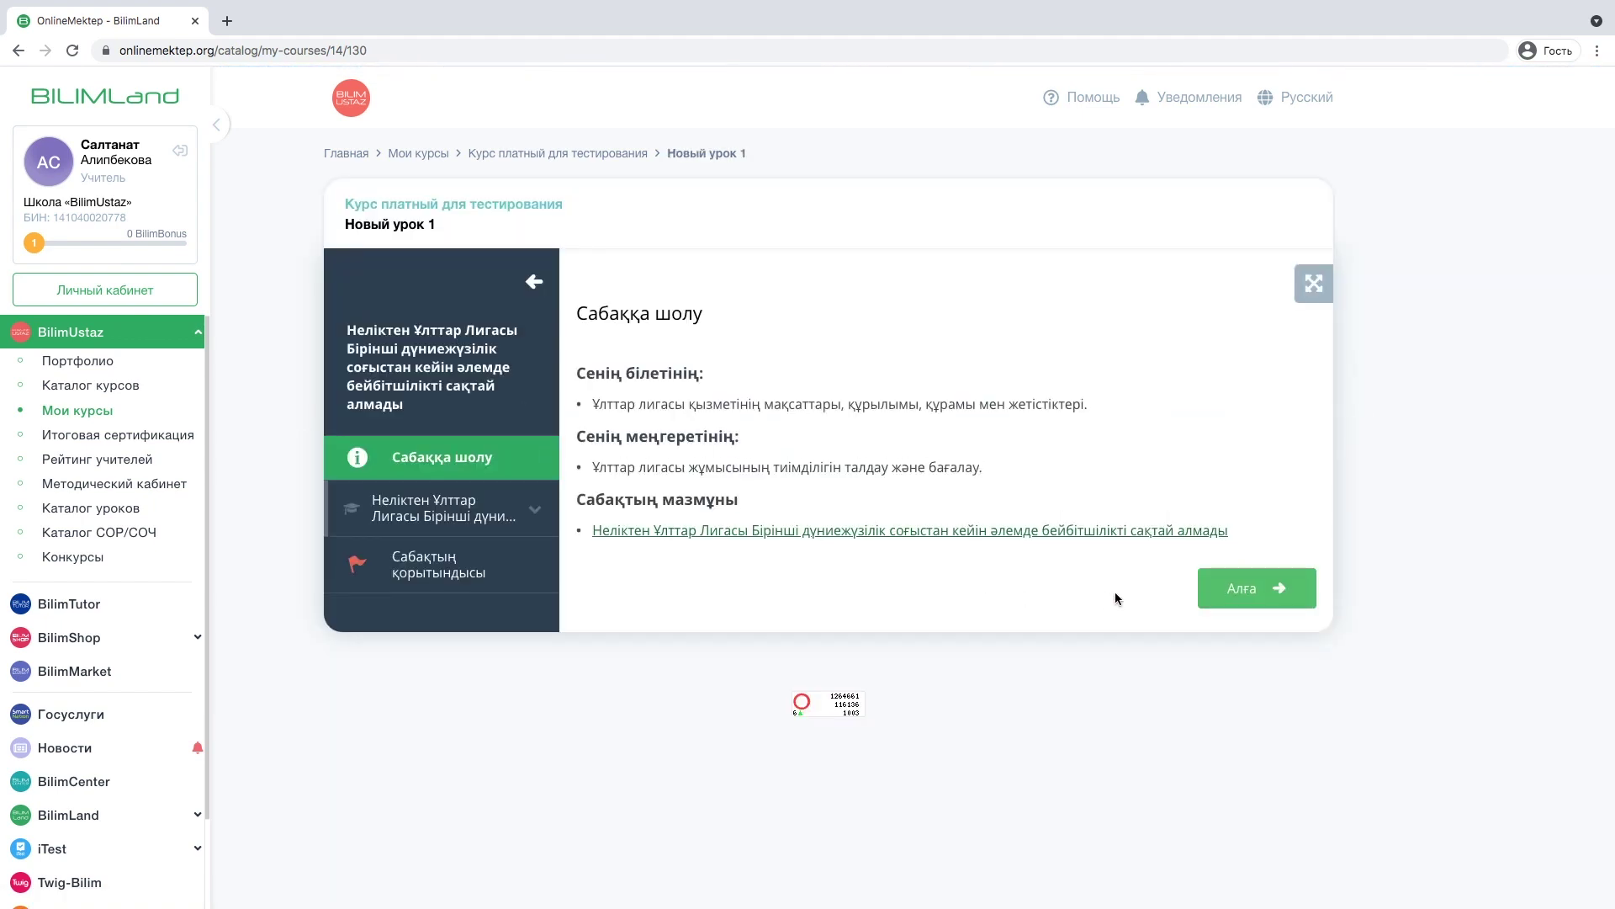
Advance through all 9 lesson tasks to the Сабақ қорытындысы summary.
{"action": "left_click", "coordinate": [1243, 588]}
{"action": "scroll", "coordinate": [1241, 661], "scroll_direction": "down", "scroll_amount": 6}
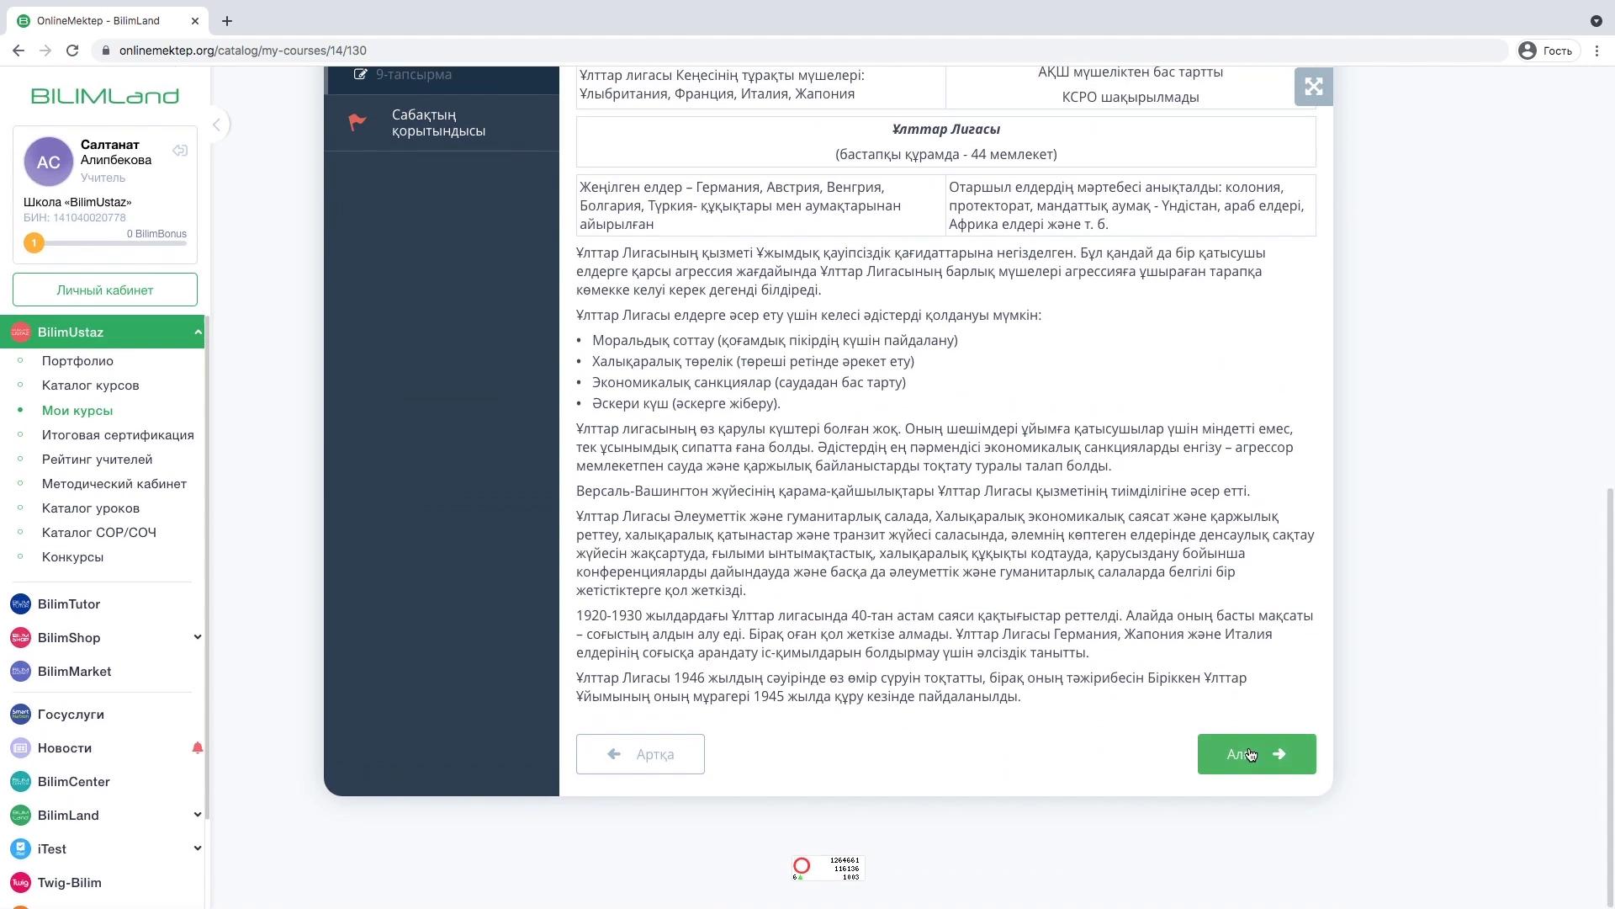
{"action": "left_click", "coordinate": [1251, 749]}
{"action": "left_click", "coordinate": [1252, 398]}
{"action": "left_click", "coordinate": [1257, 505]}
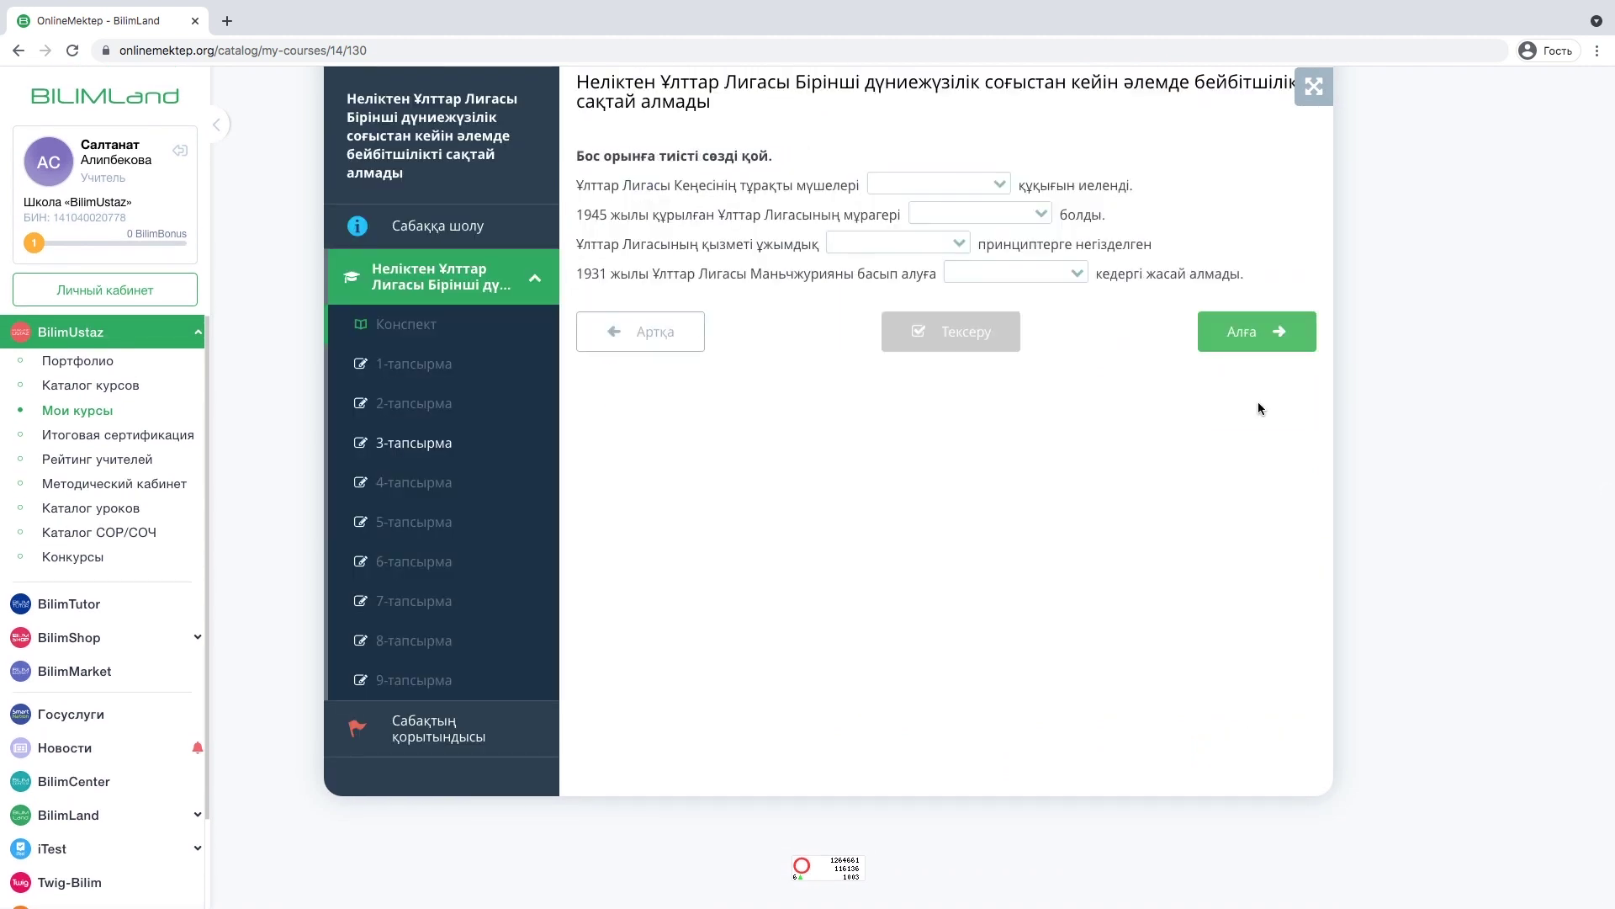
{"action": "left_click", "coordinate": [1259, 338]}
{"action": "left_click", "coordinate": [1254, 397]}
{"action": "left_click", "coordinate": [1254, 520]}
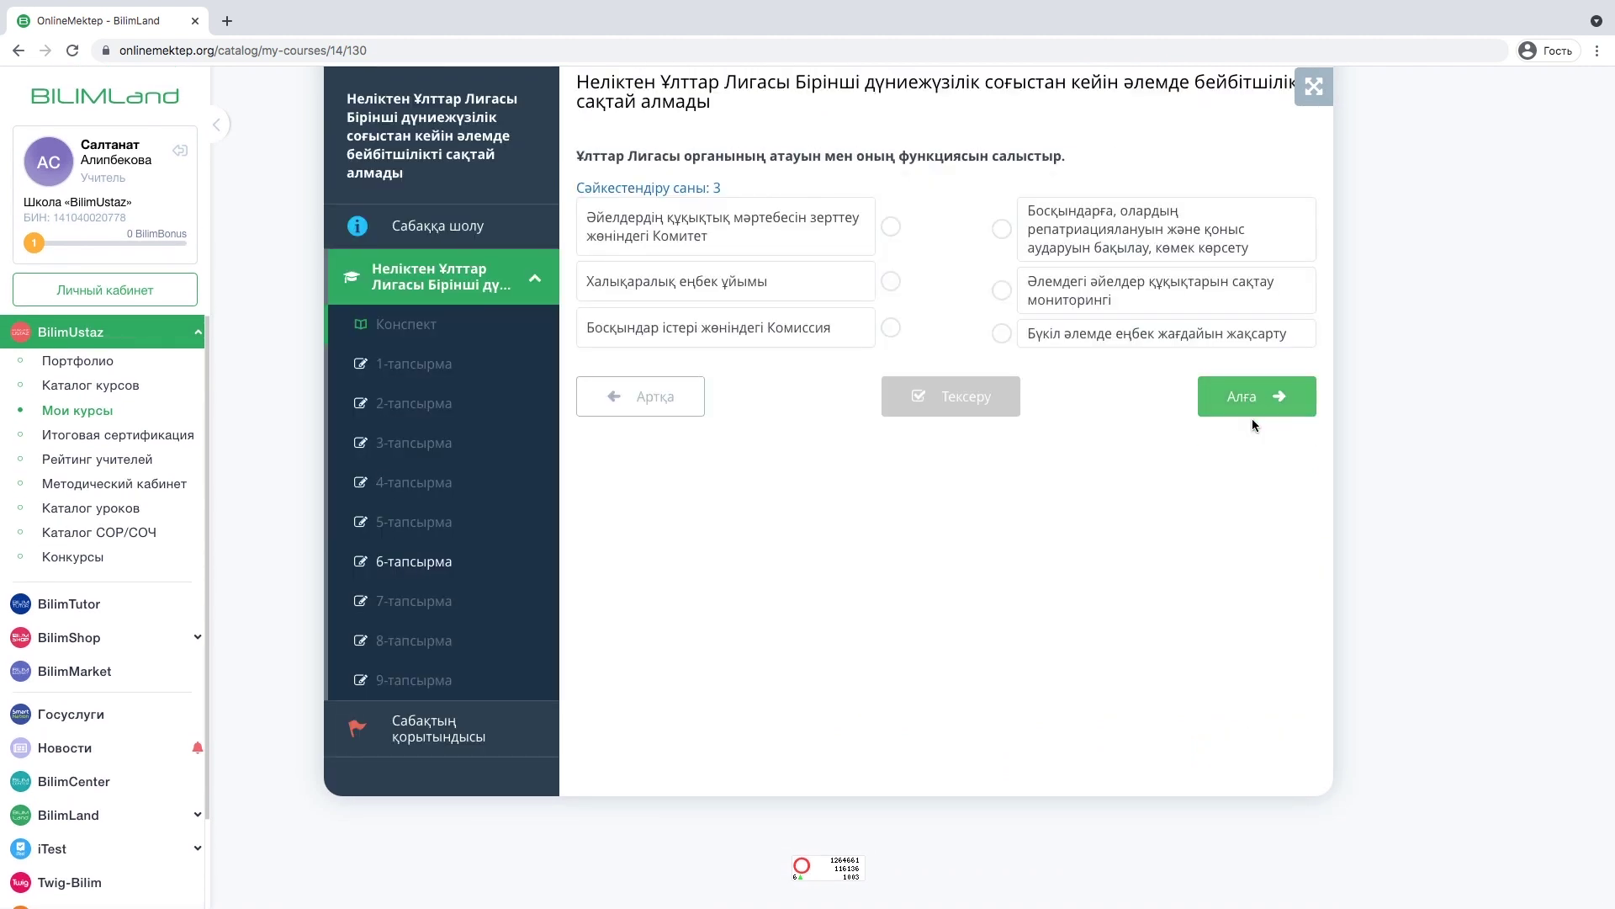
{"action": "left_click", "coordinate": [1254, 404]}
{"action": "left_click", "coordinate": [1248, 284]}
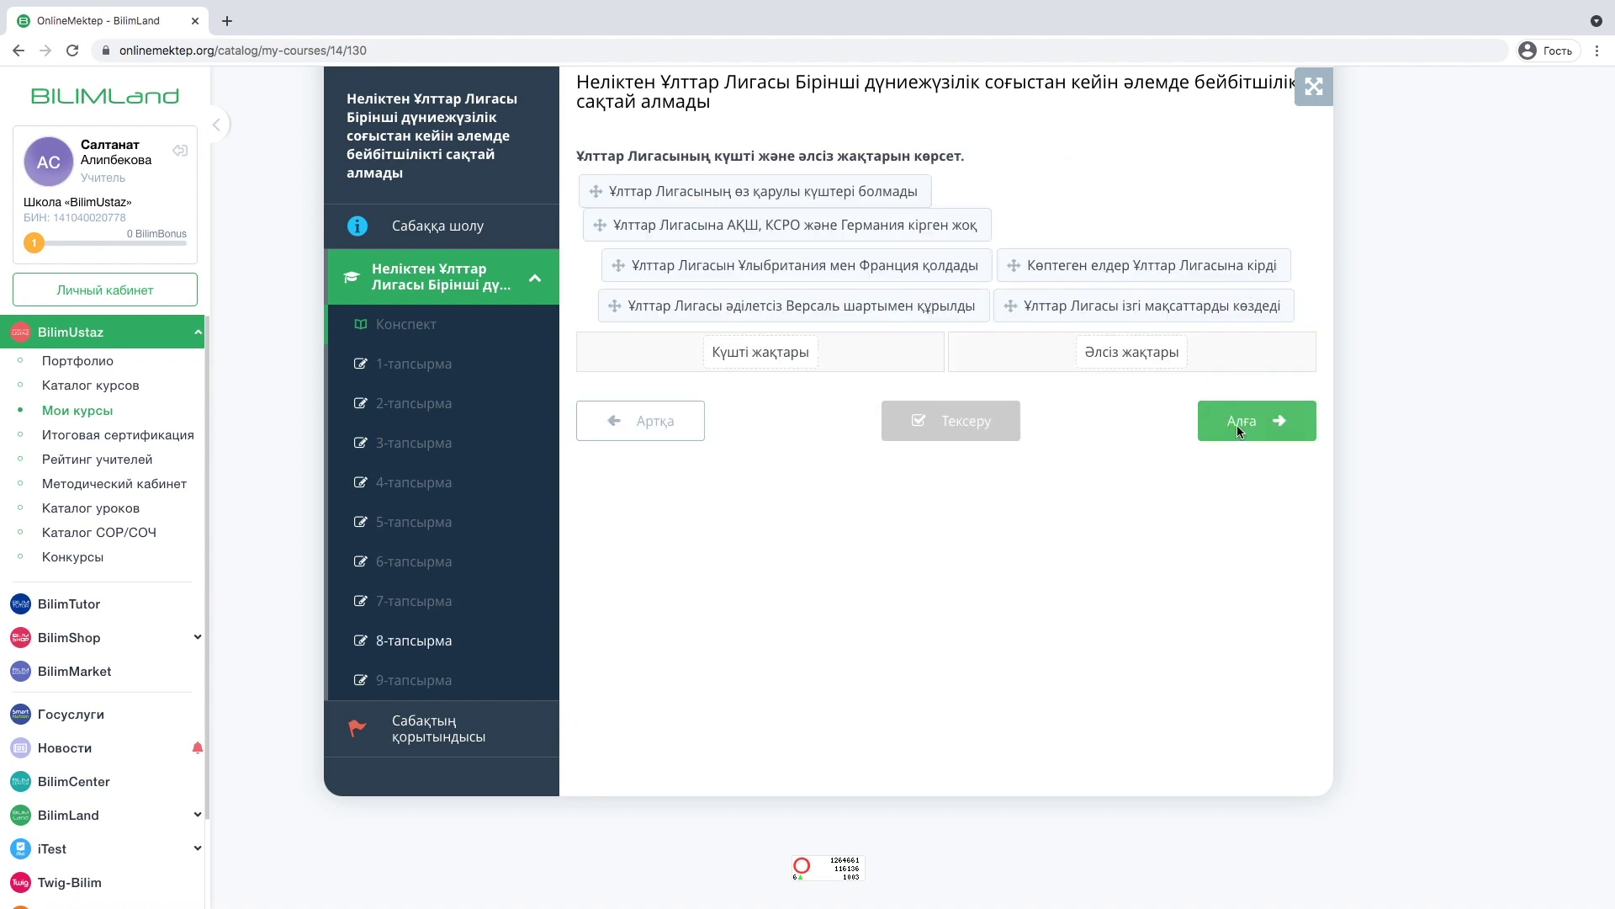
{"action": "left_click", "coordinate": [1256, 412]}
{"action": "left_click", "coordinate": [1248, 353]}
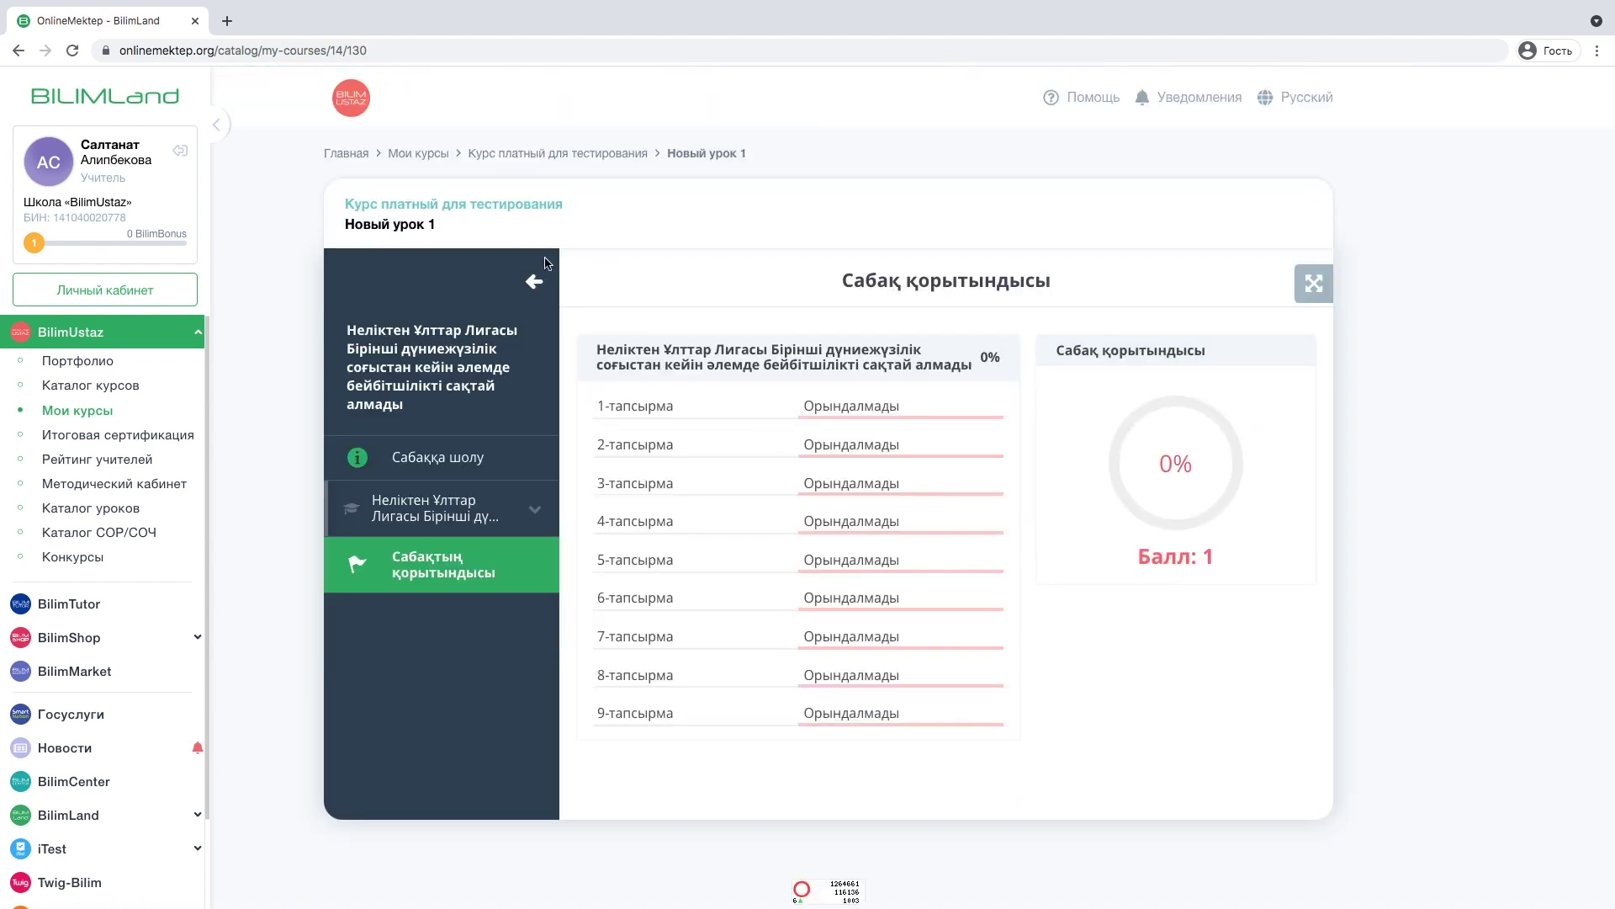
Return to the course, attempt the Модуль 2 lesson, and confirm buying the course for 10 тг.
{"action": "left_click", "coordinate": [544, 156]}
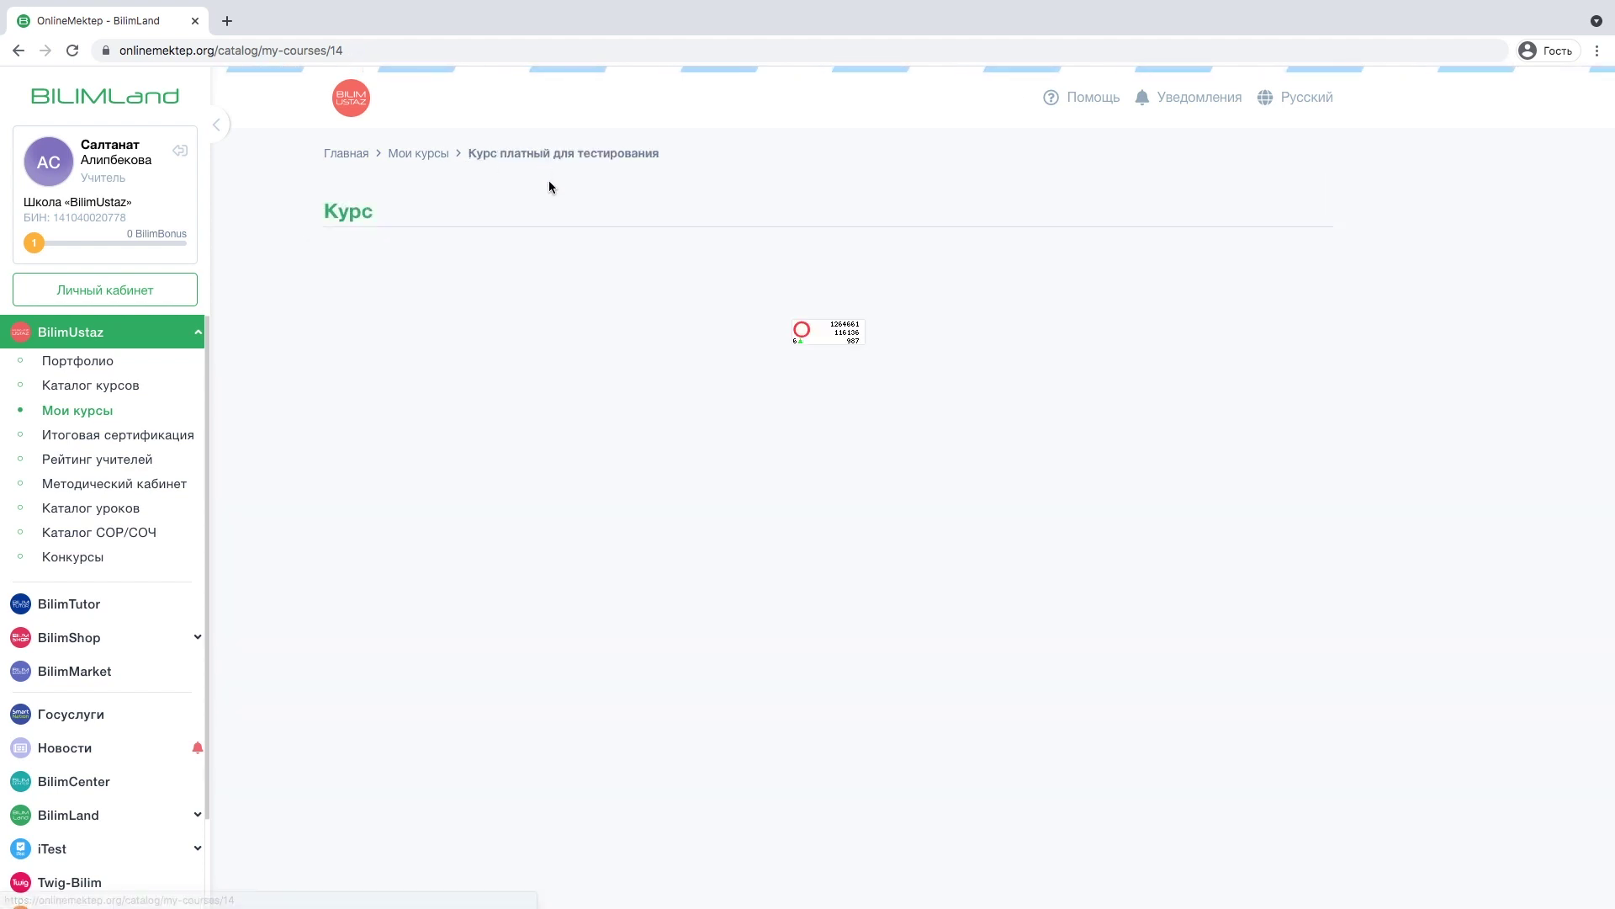
{"action": "left_click", "coordinate": [731, 429]}
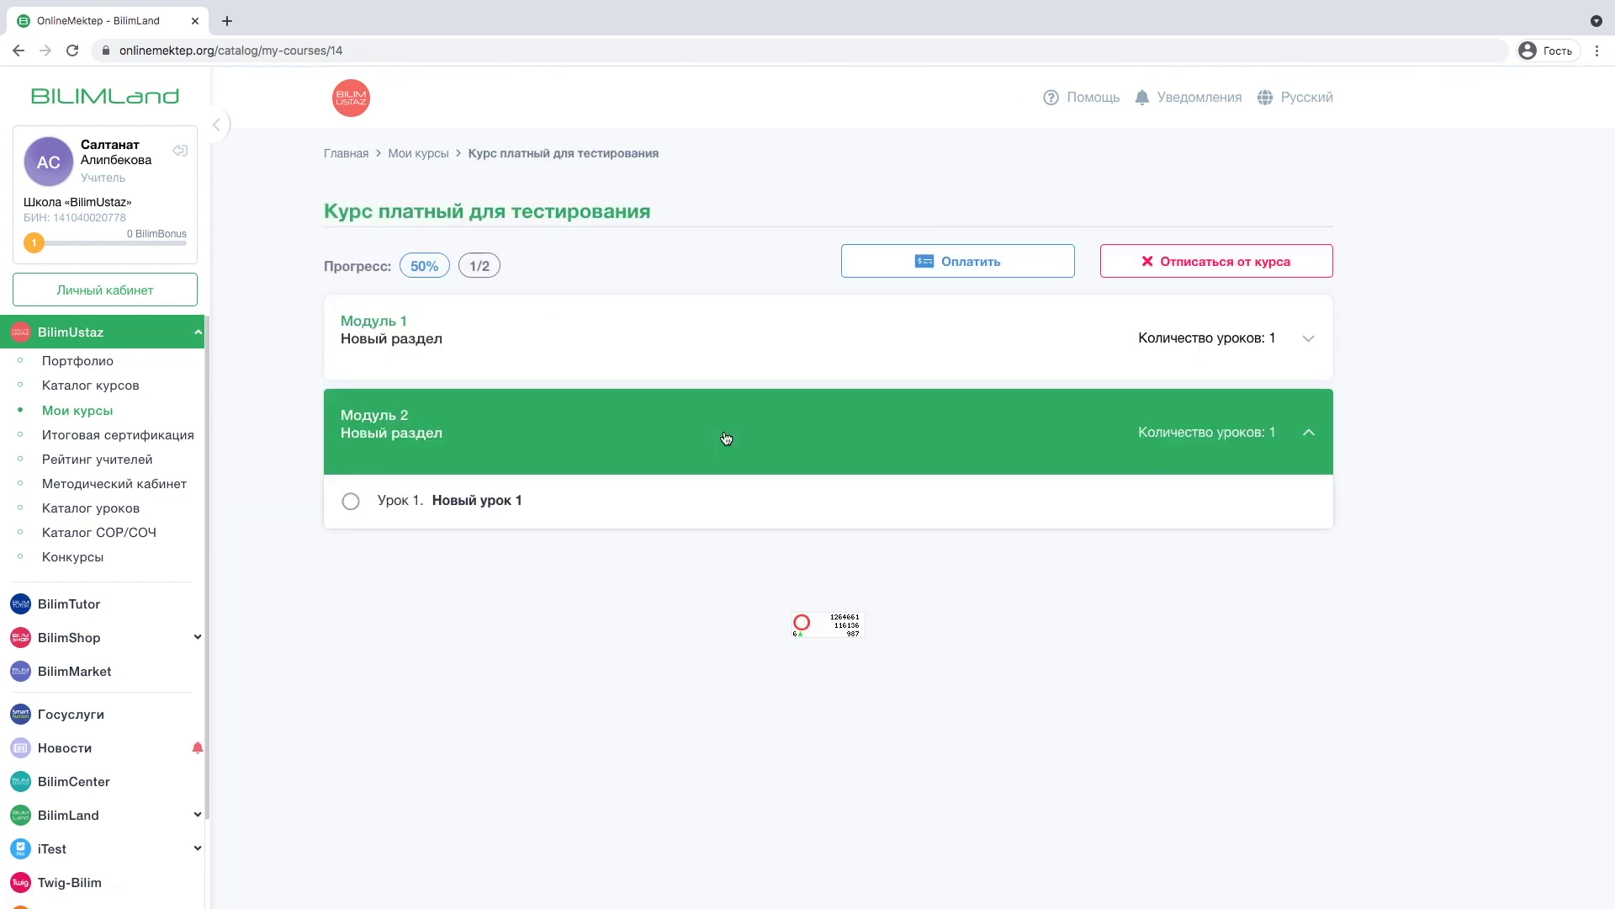
{"action": "left_click", "coordinate": [589, 516]}
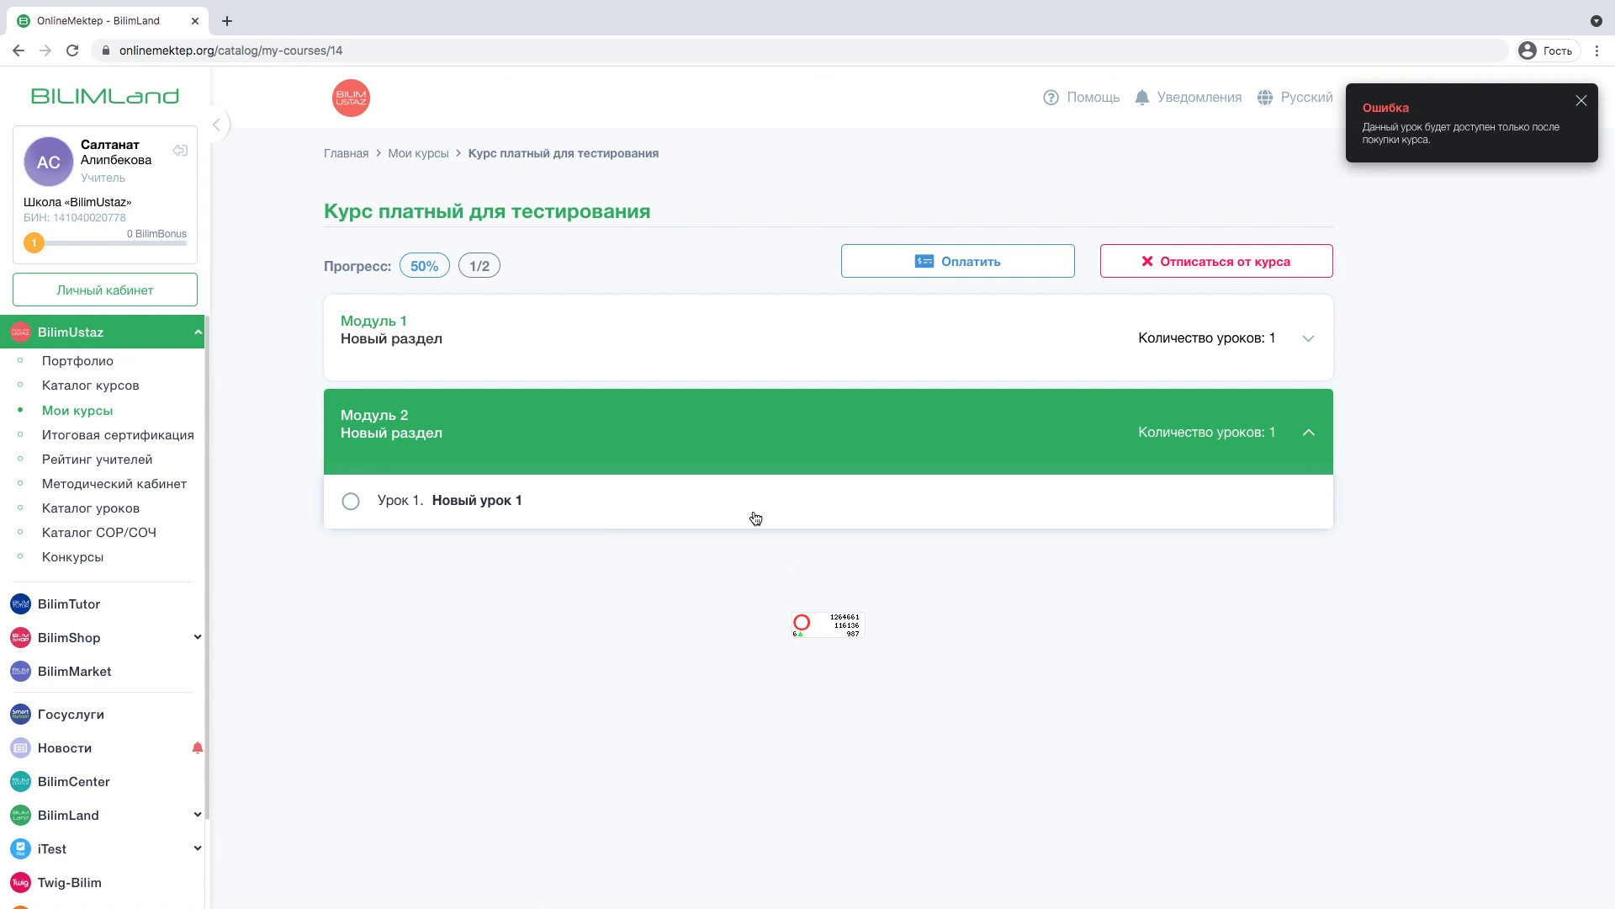
{"action": "left_click", "coordinate": [1009, 278]}
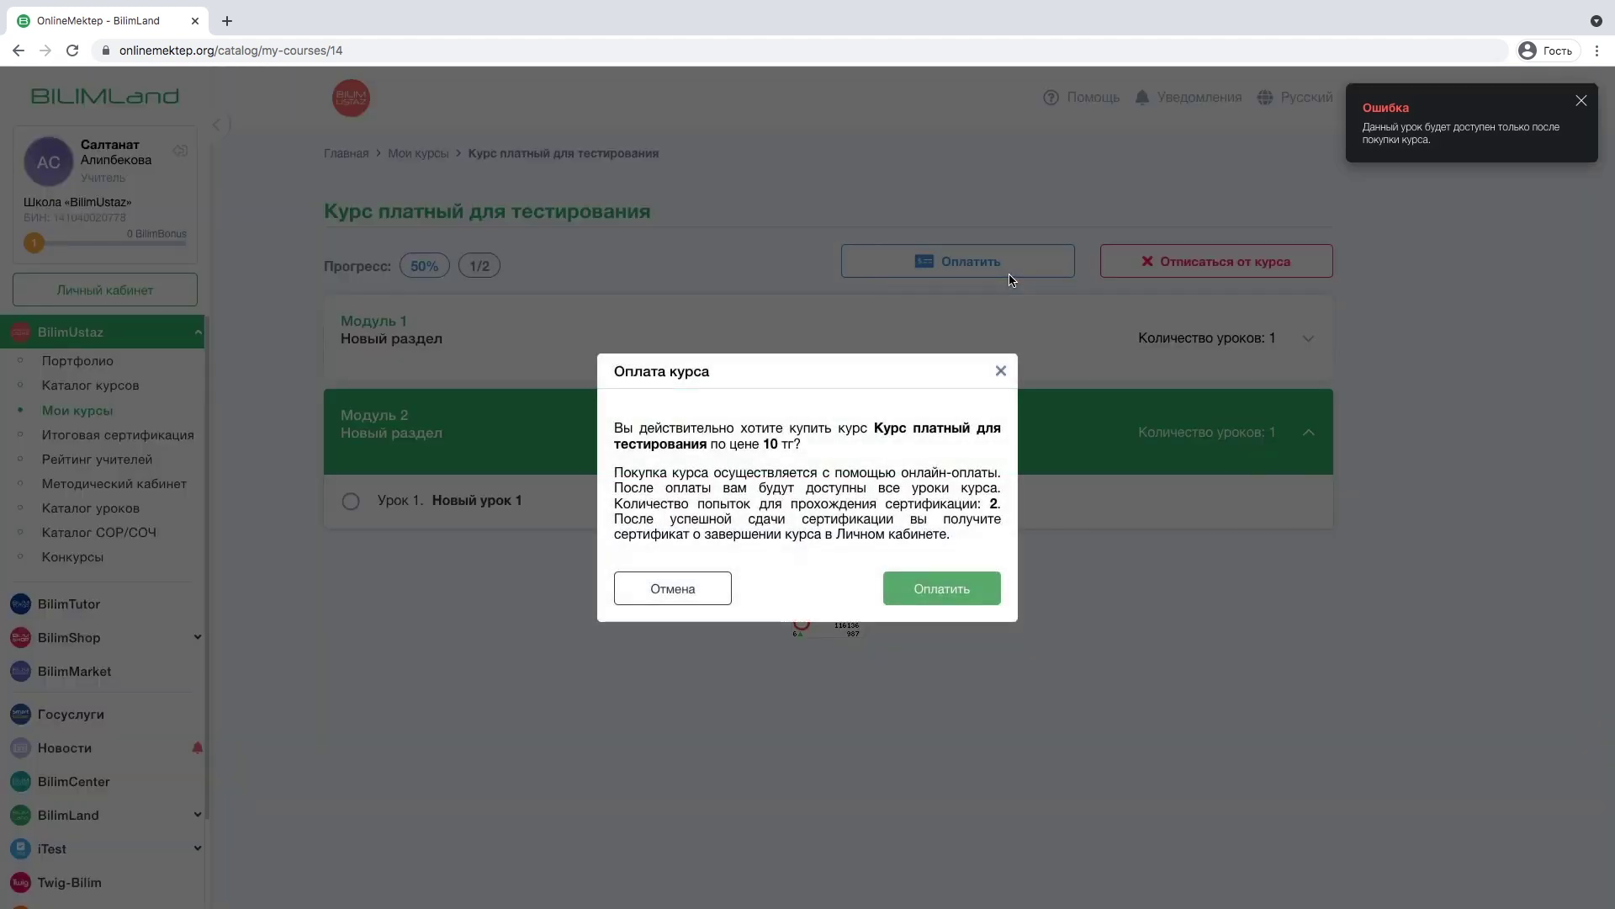
{"action": "left_click", "coordinate": [954, 594]}
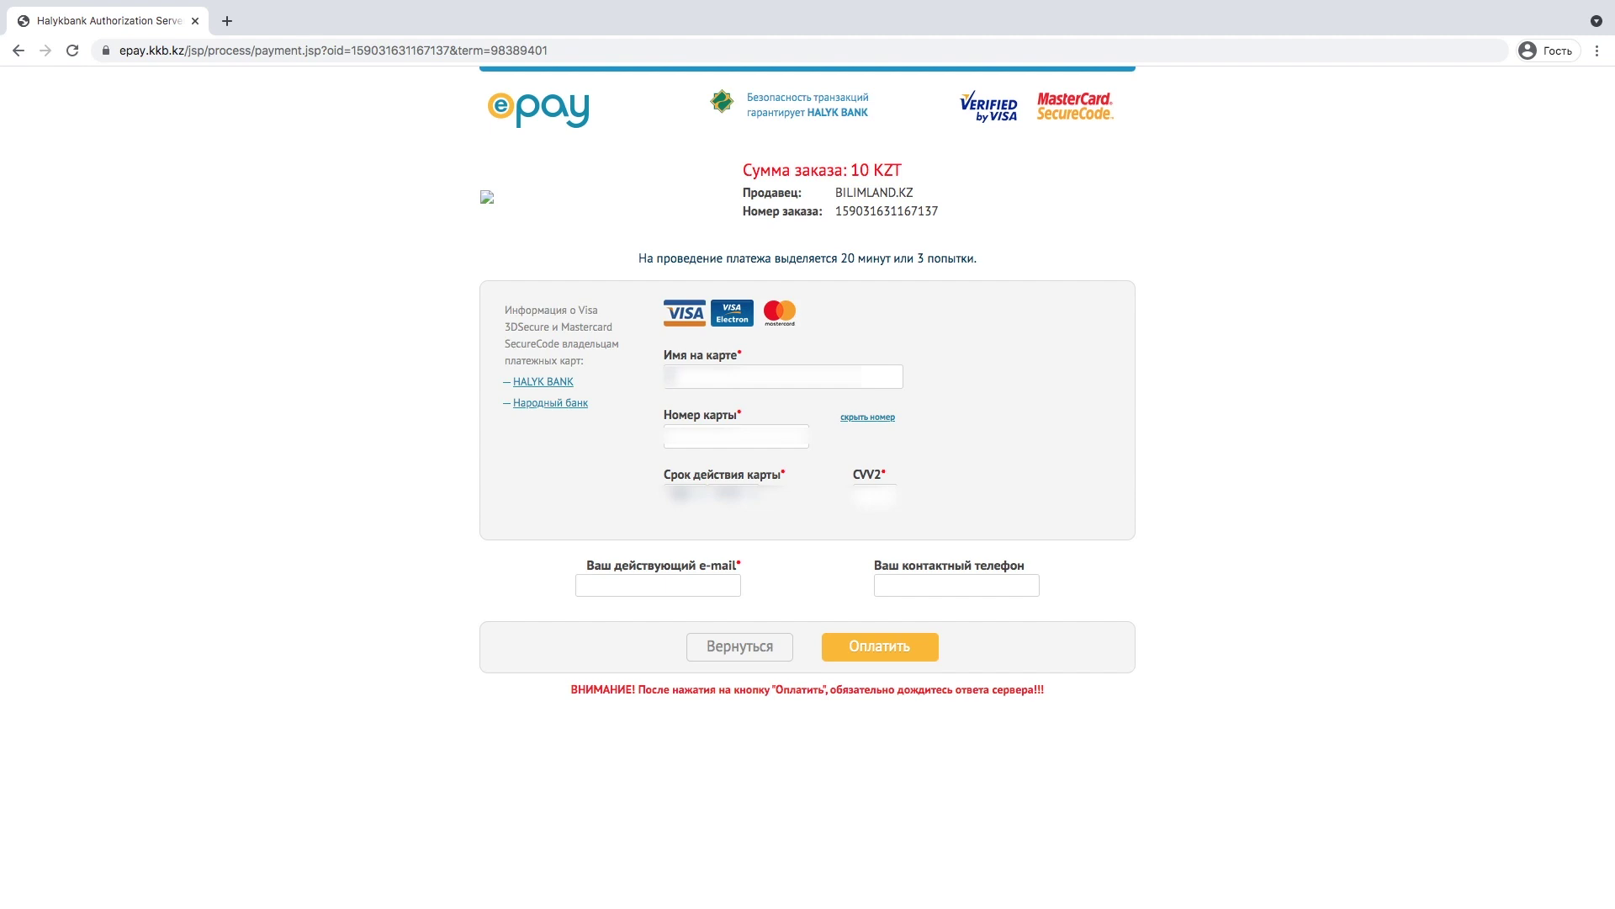
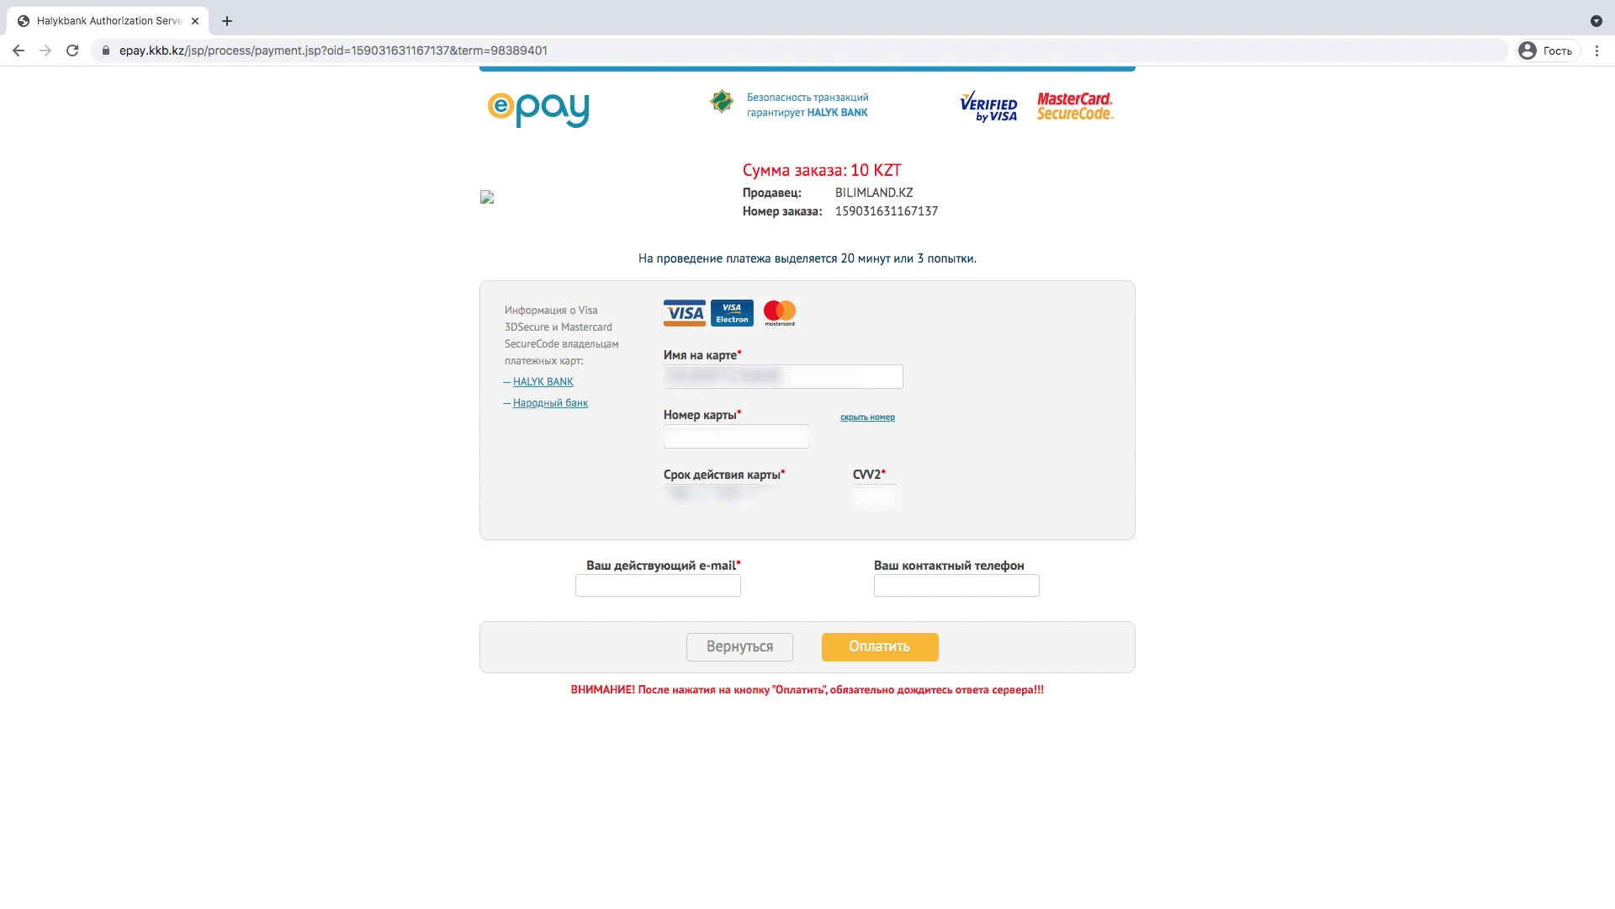
Enter the cardholder name, card number, and card expiry month and year.
{"action": "key", "text": "Tab"}
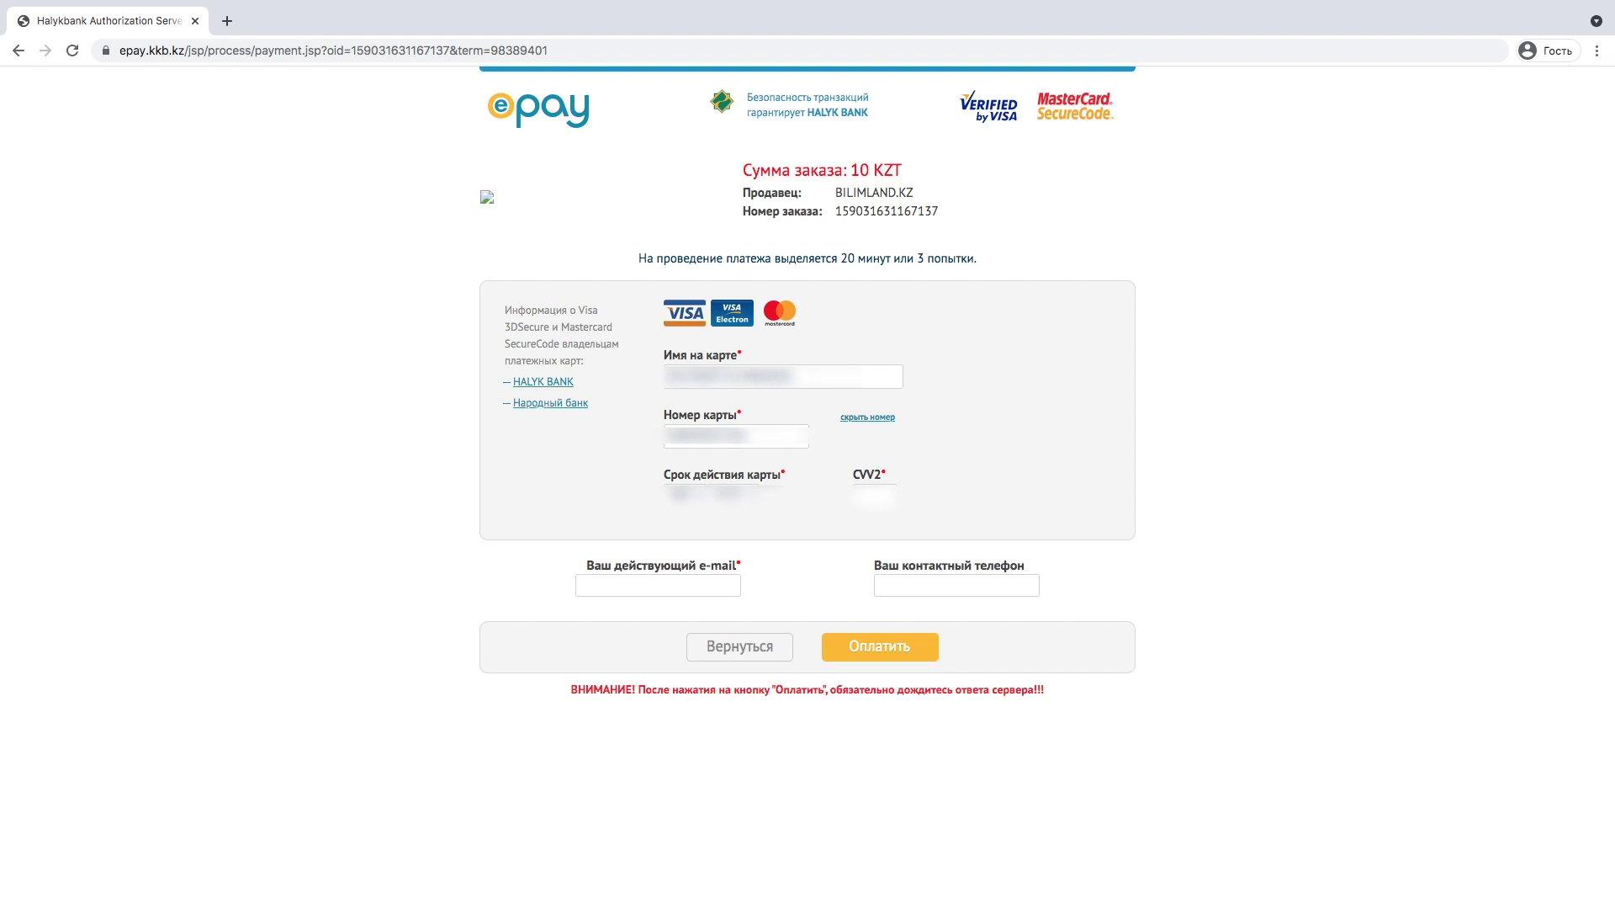
{"action": "left_click", "coordinate": [678, 494]}
{"action": "left_click", "coordinate": [678, 593]}
{"action": "left_click", "coordinate": [732, 494]}
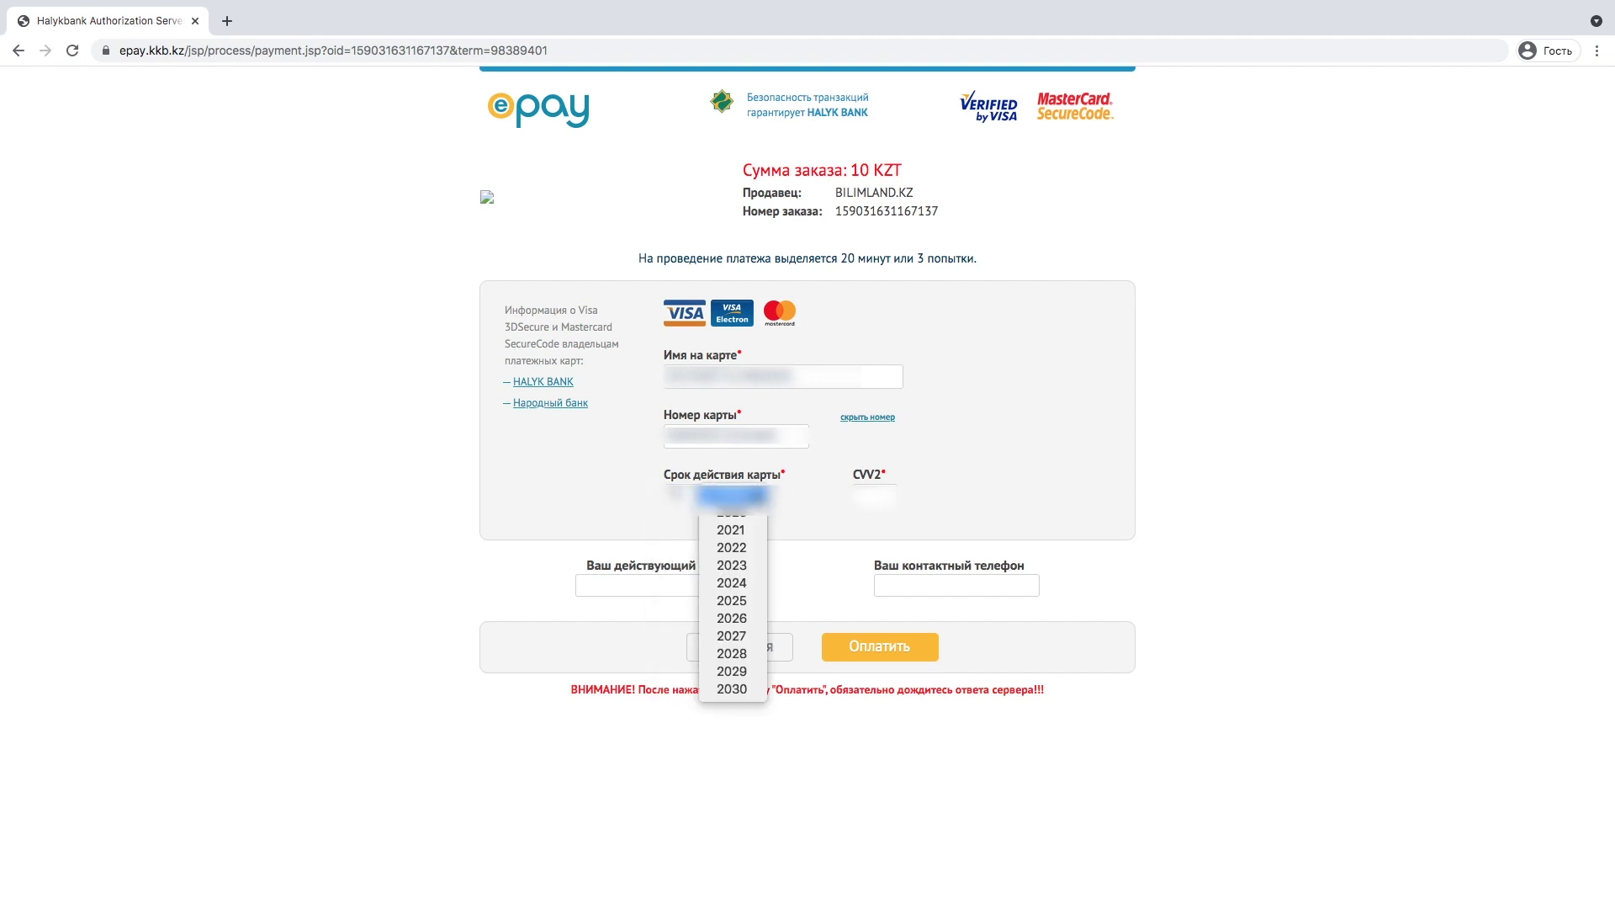
{"action": "left_click", "coordinate": [731, 565]}
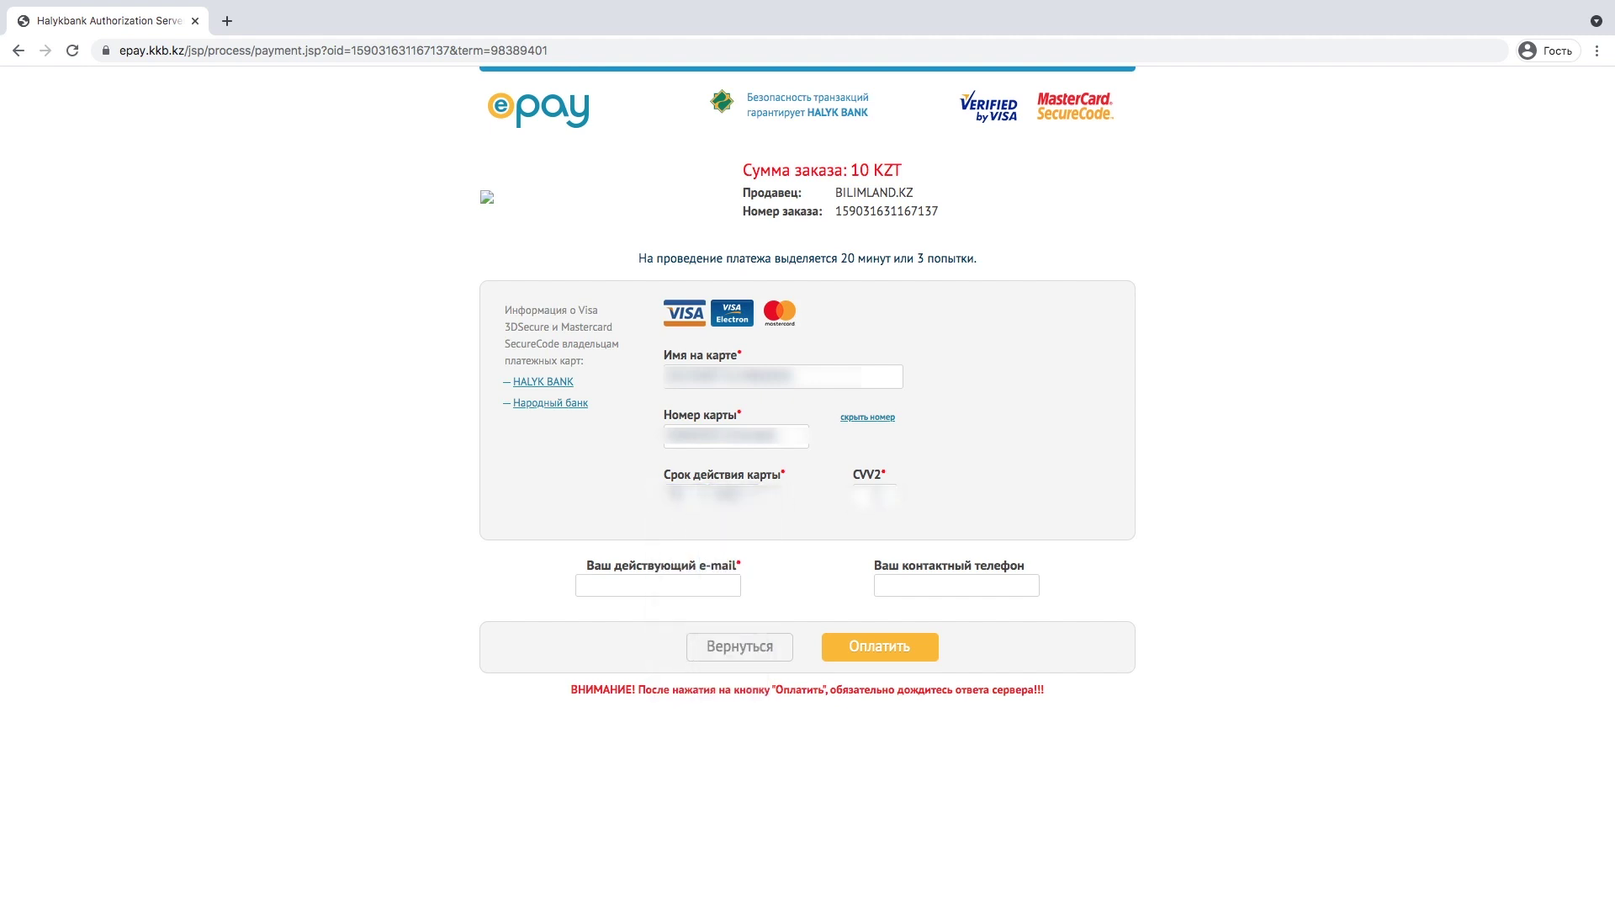
Fill in the contact e-mail and phone, pay the 10 KZT order, and return to BilimLand.
{"action": "left_click", "coordinate": [706, 589]}
{"action": "key", "text": "Tab"}
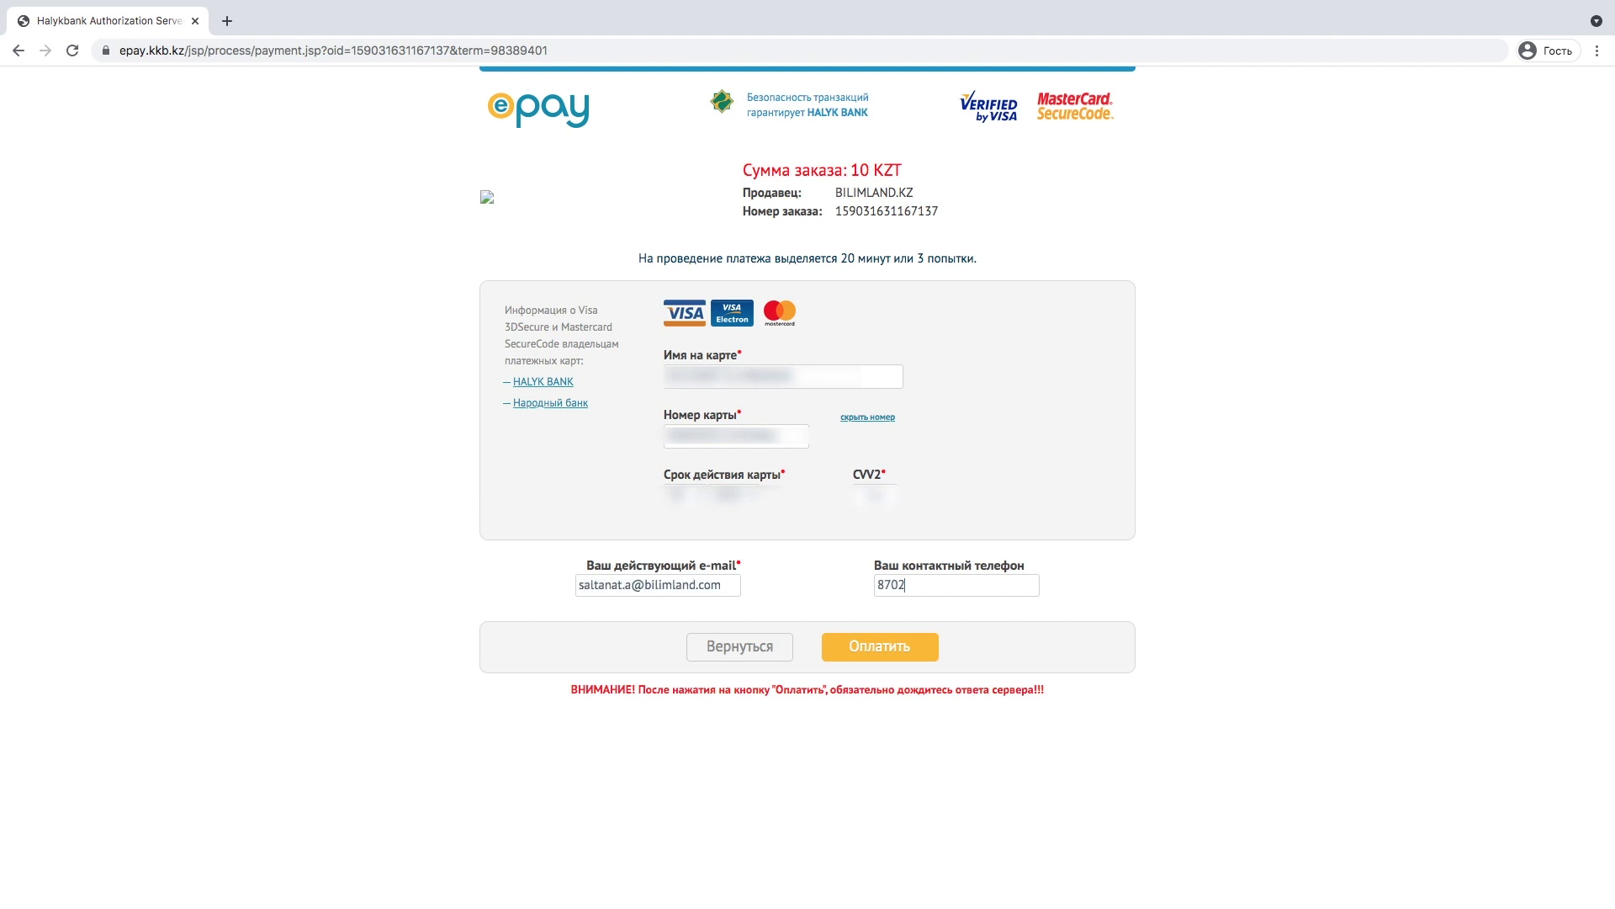
{"action": "left_click", "coordinate": [874, 647]}
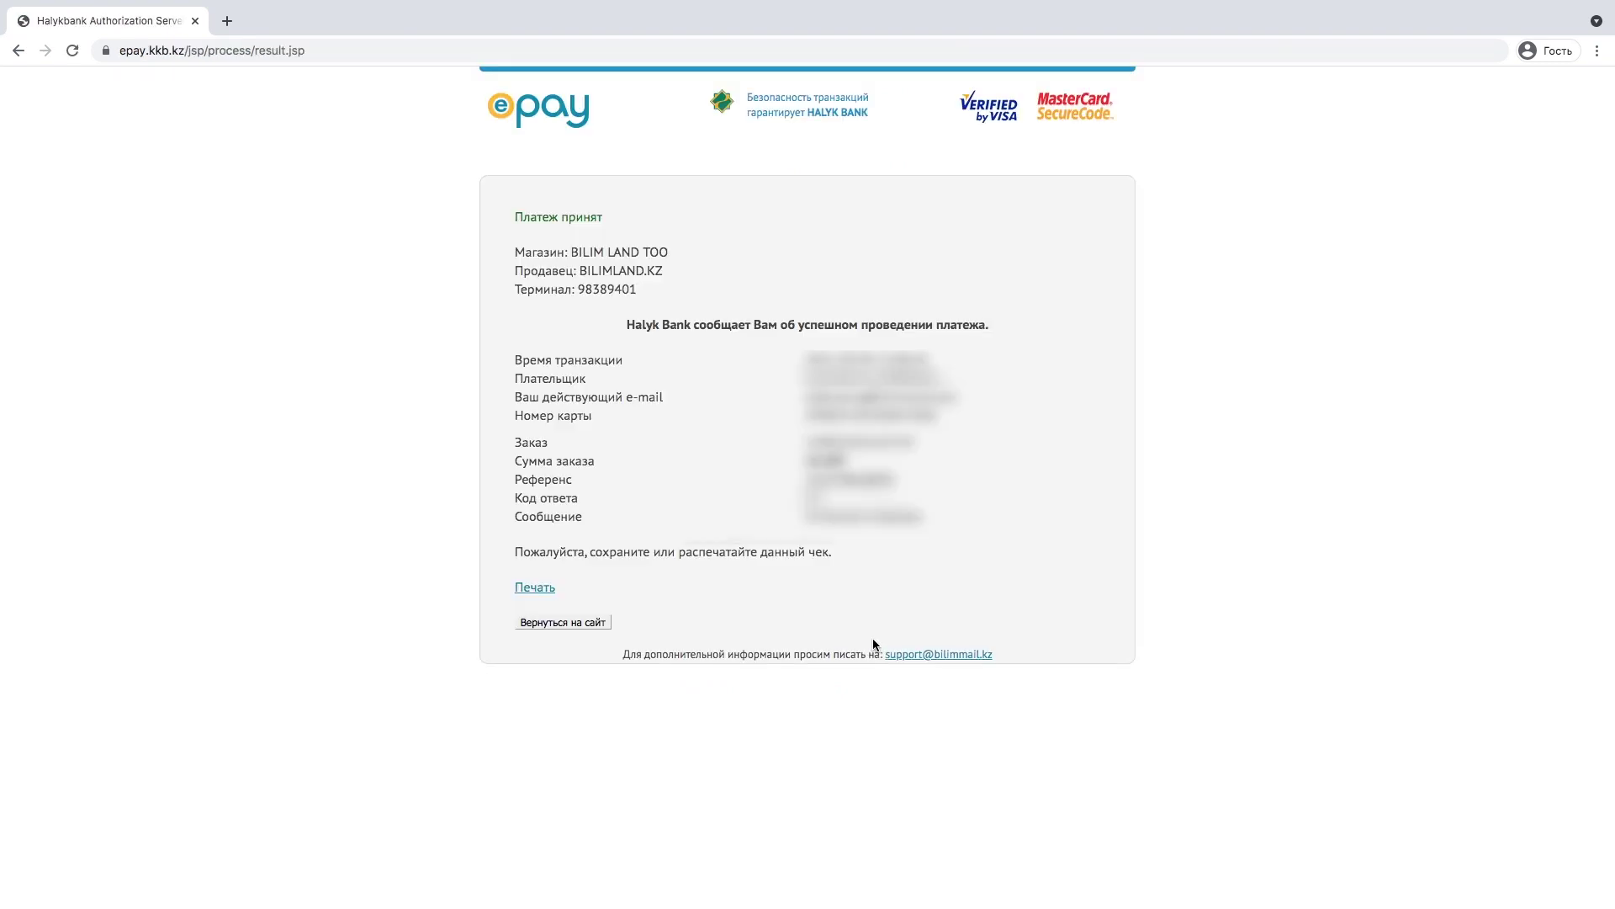
{"action": "left_click", "coordinate": [583, 627]}
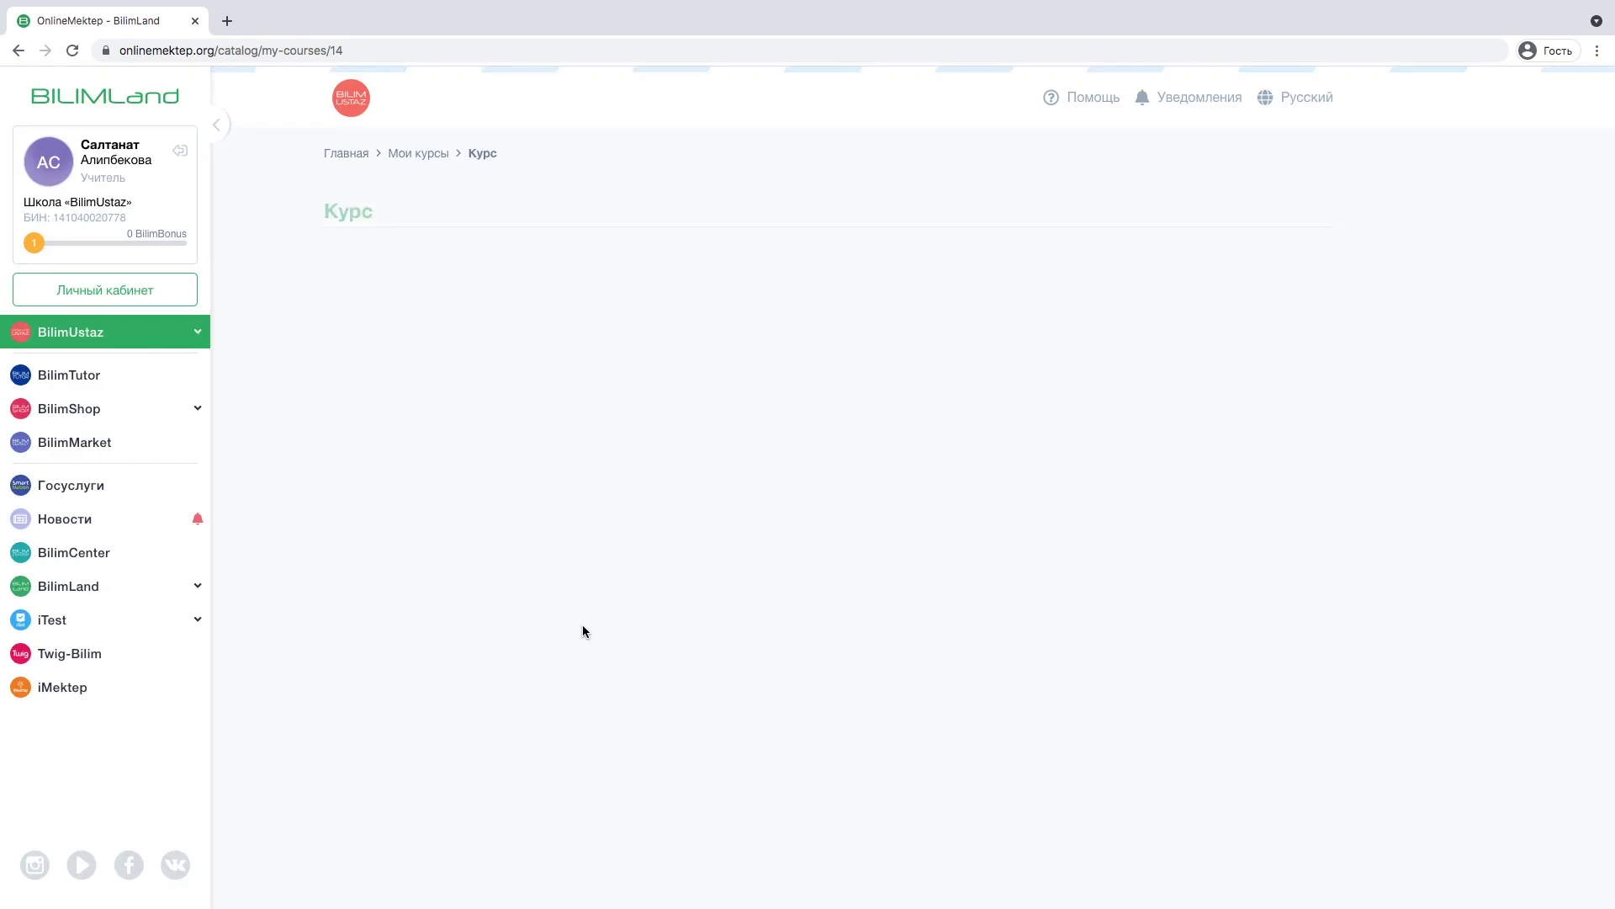
Take the paid test course's final certification, answering with верный ответ to score 7/7.
{"action": "left_click", "coordinate": [122, 441]}
{"action": "left_click", "coordinate": [403, 464]}
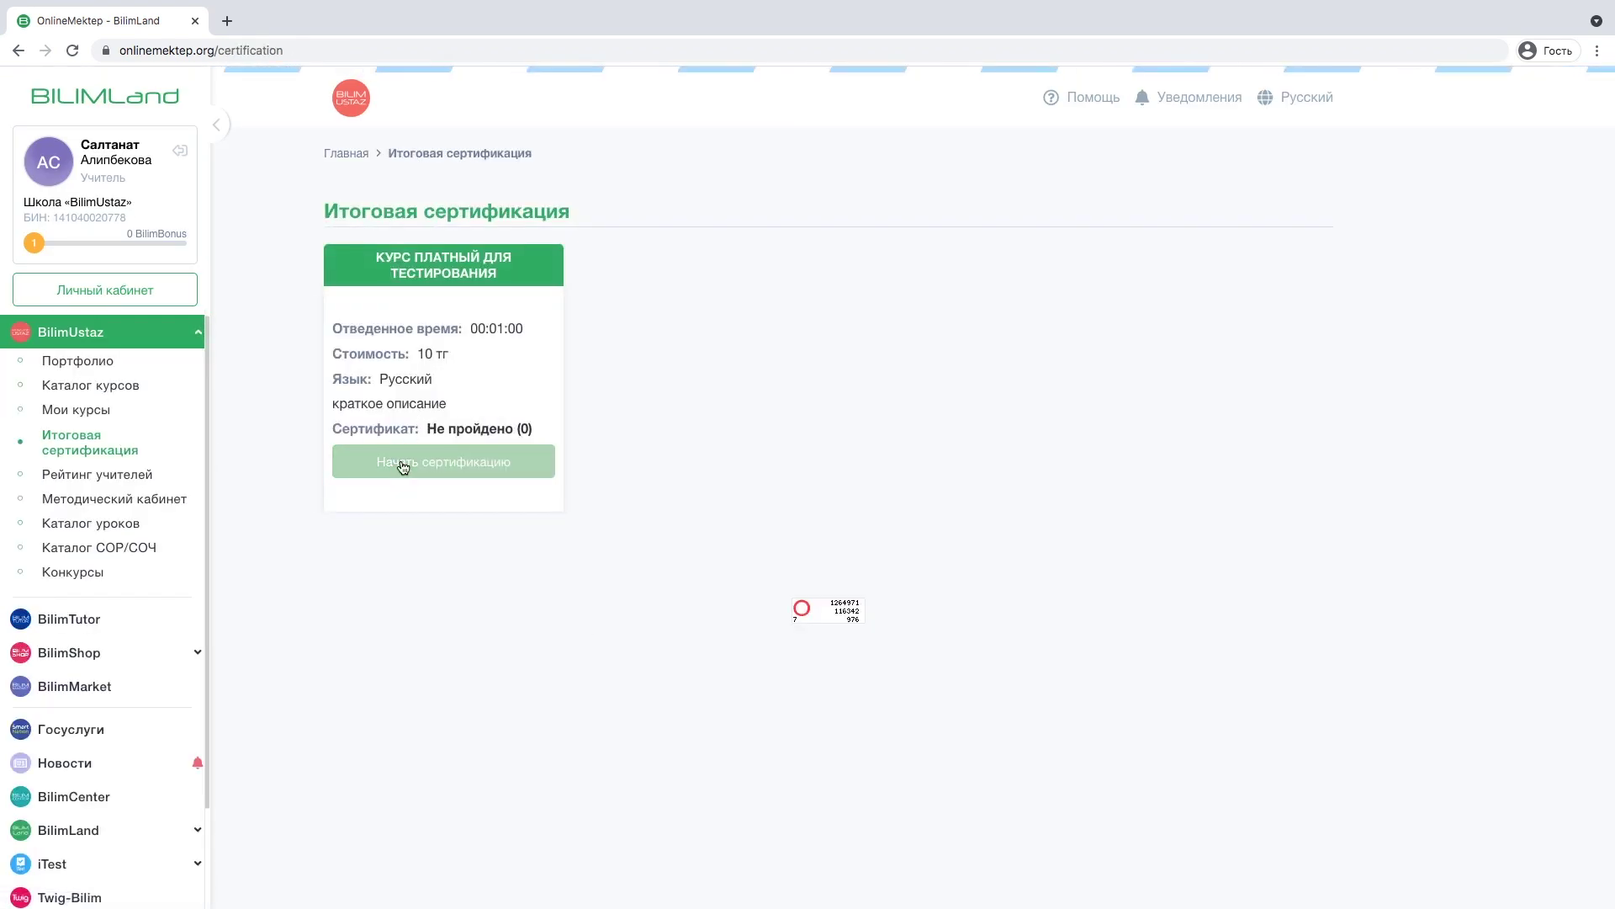
{"action": "left_click", "coordinate": [762, 646]}
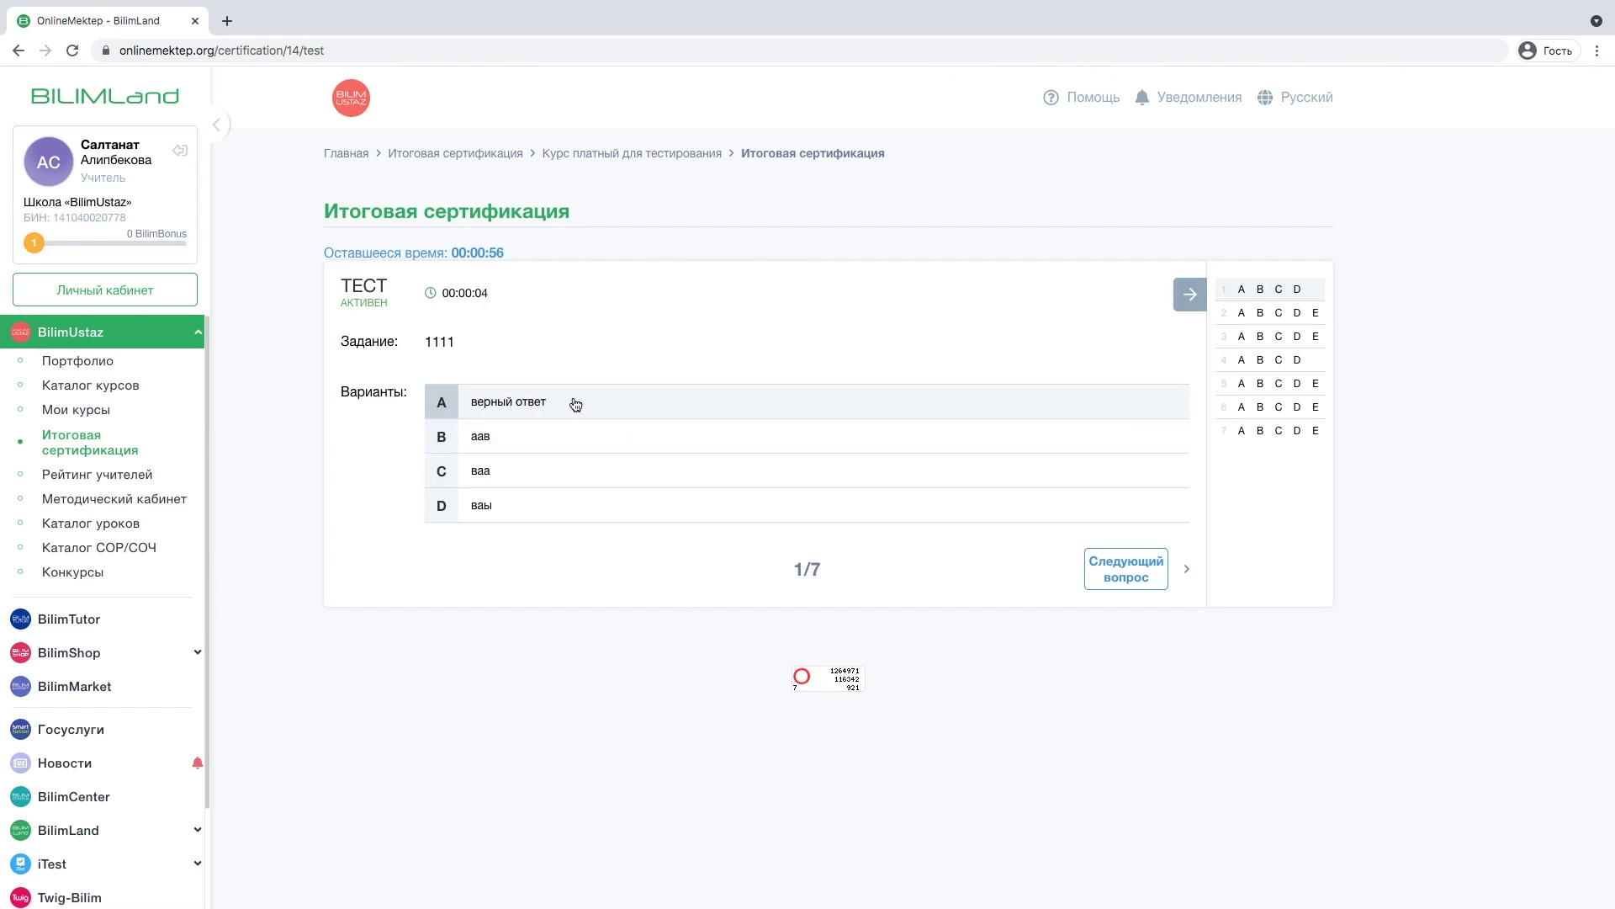
{"action": "left_click", "coordinate": [575, 405]}
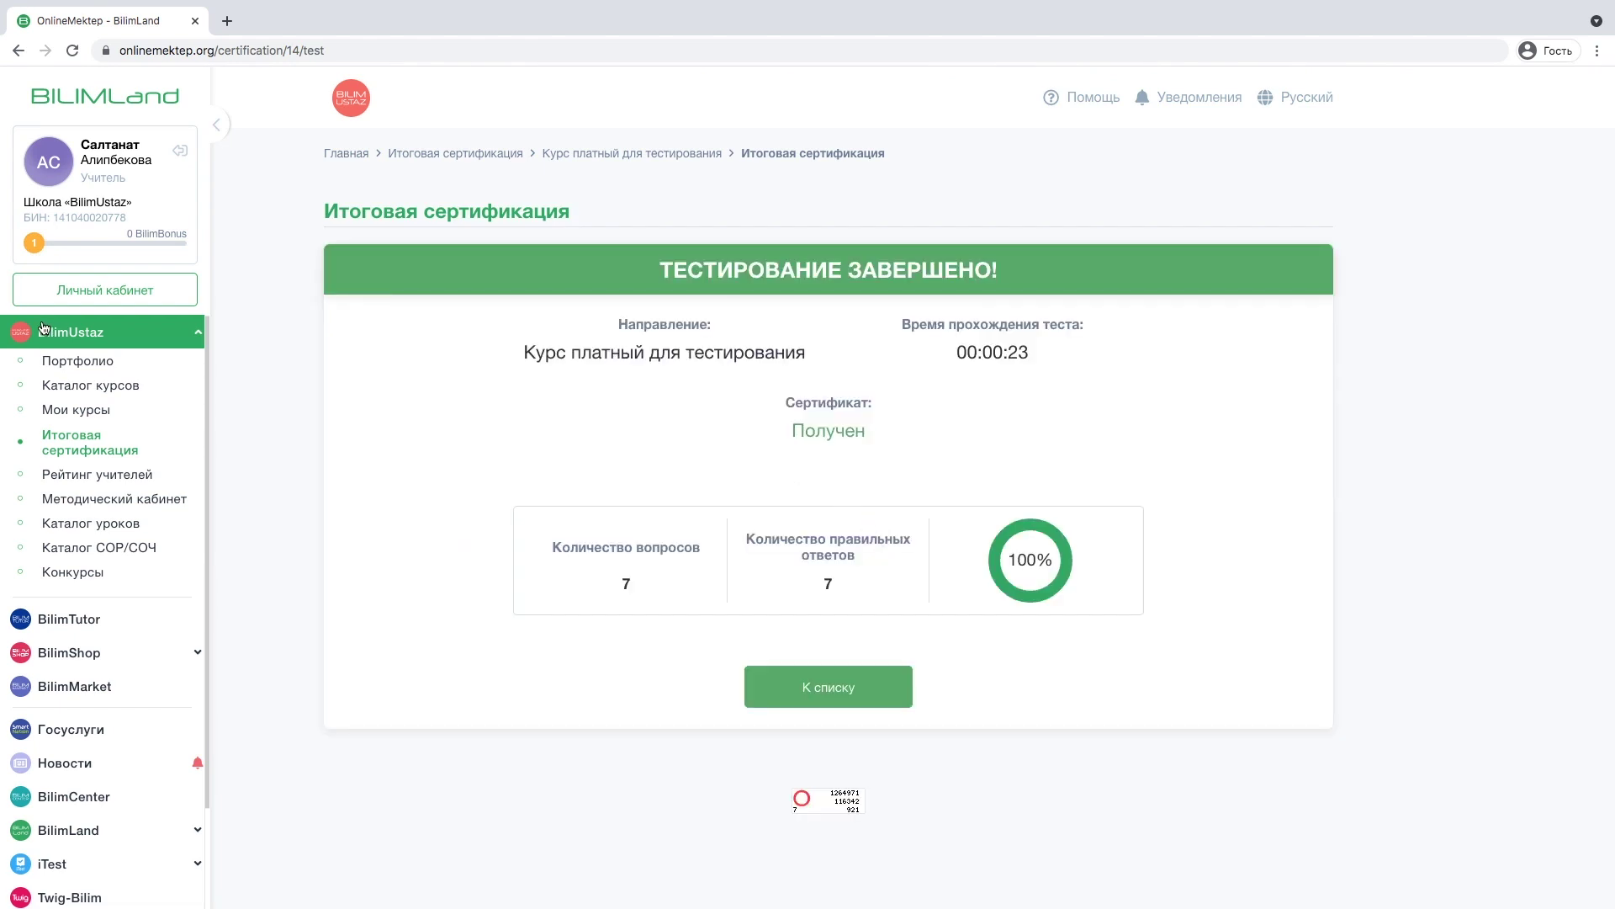
Open the earned certificate PDF from Личный кабинет > Достижения.
{"action": "left_click", "coordinate": [87, 289]}
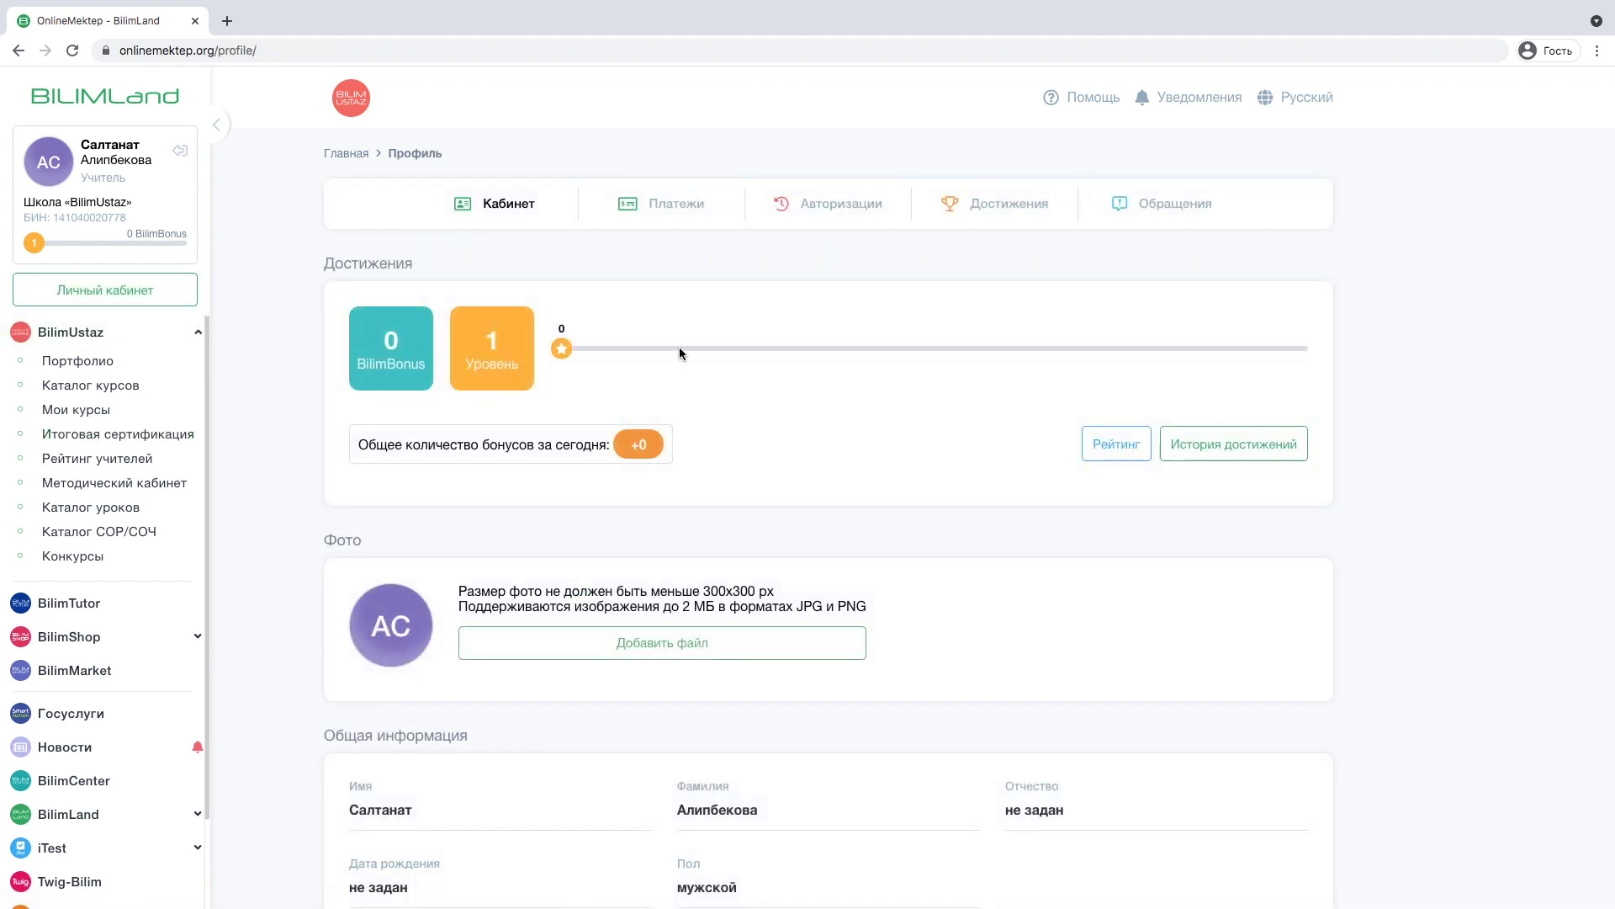
{"action": "left_click", "coordinate": [978, 217]}
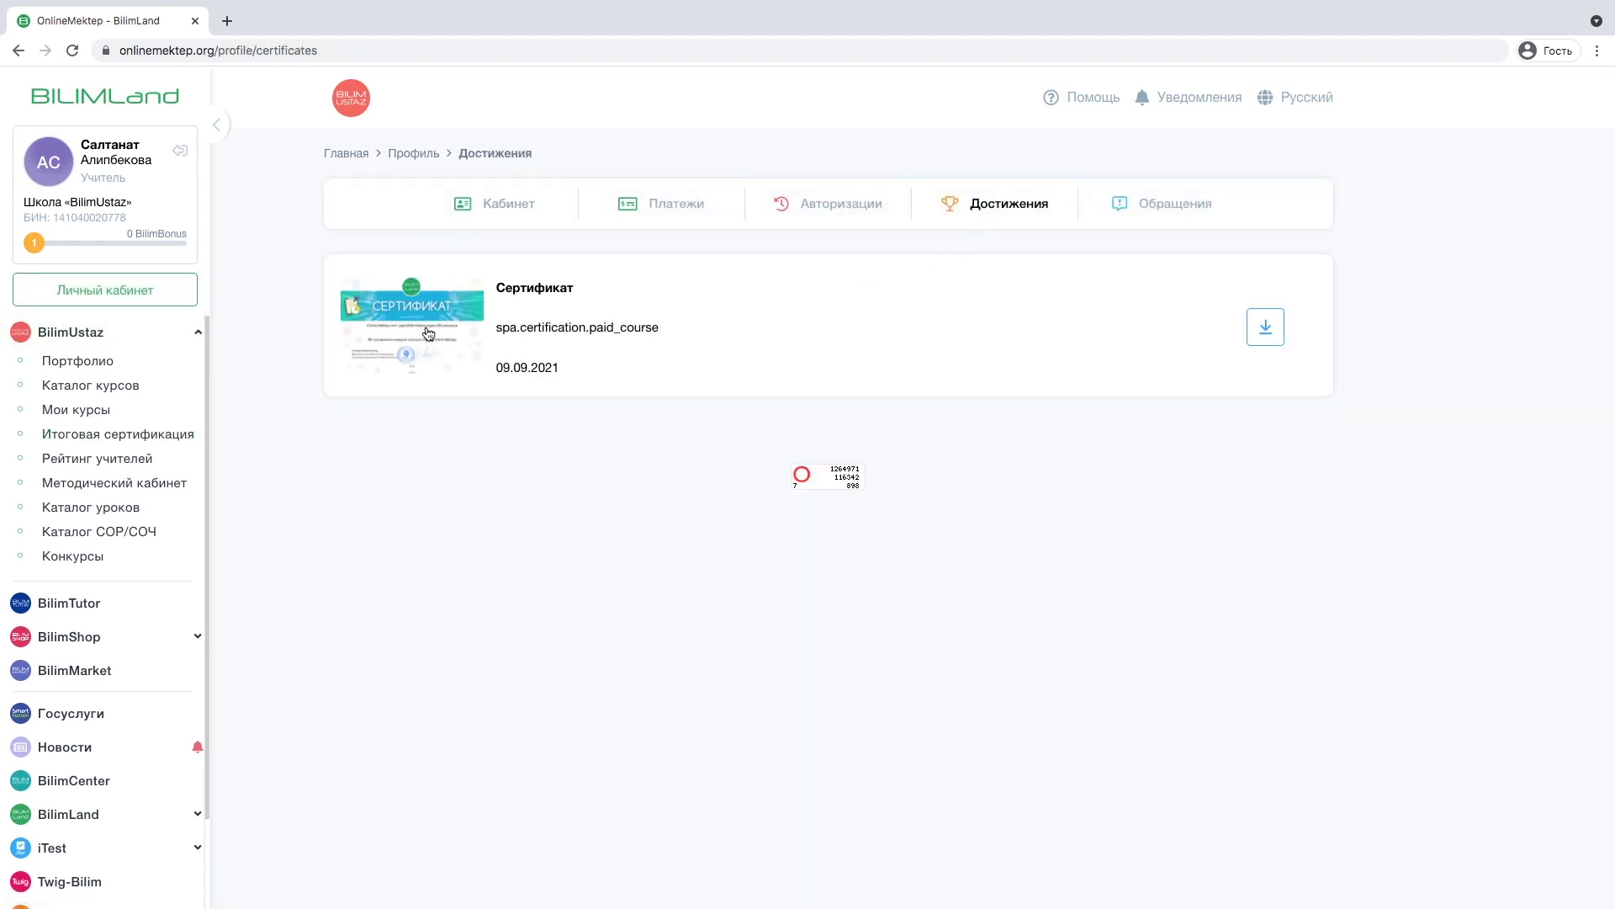
{"action": "left_click", "coordinate": [1267, 330]}
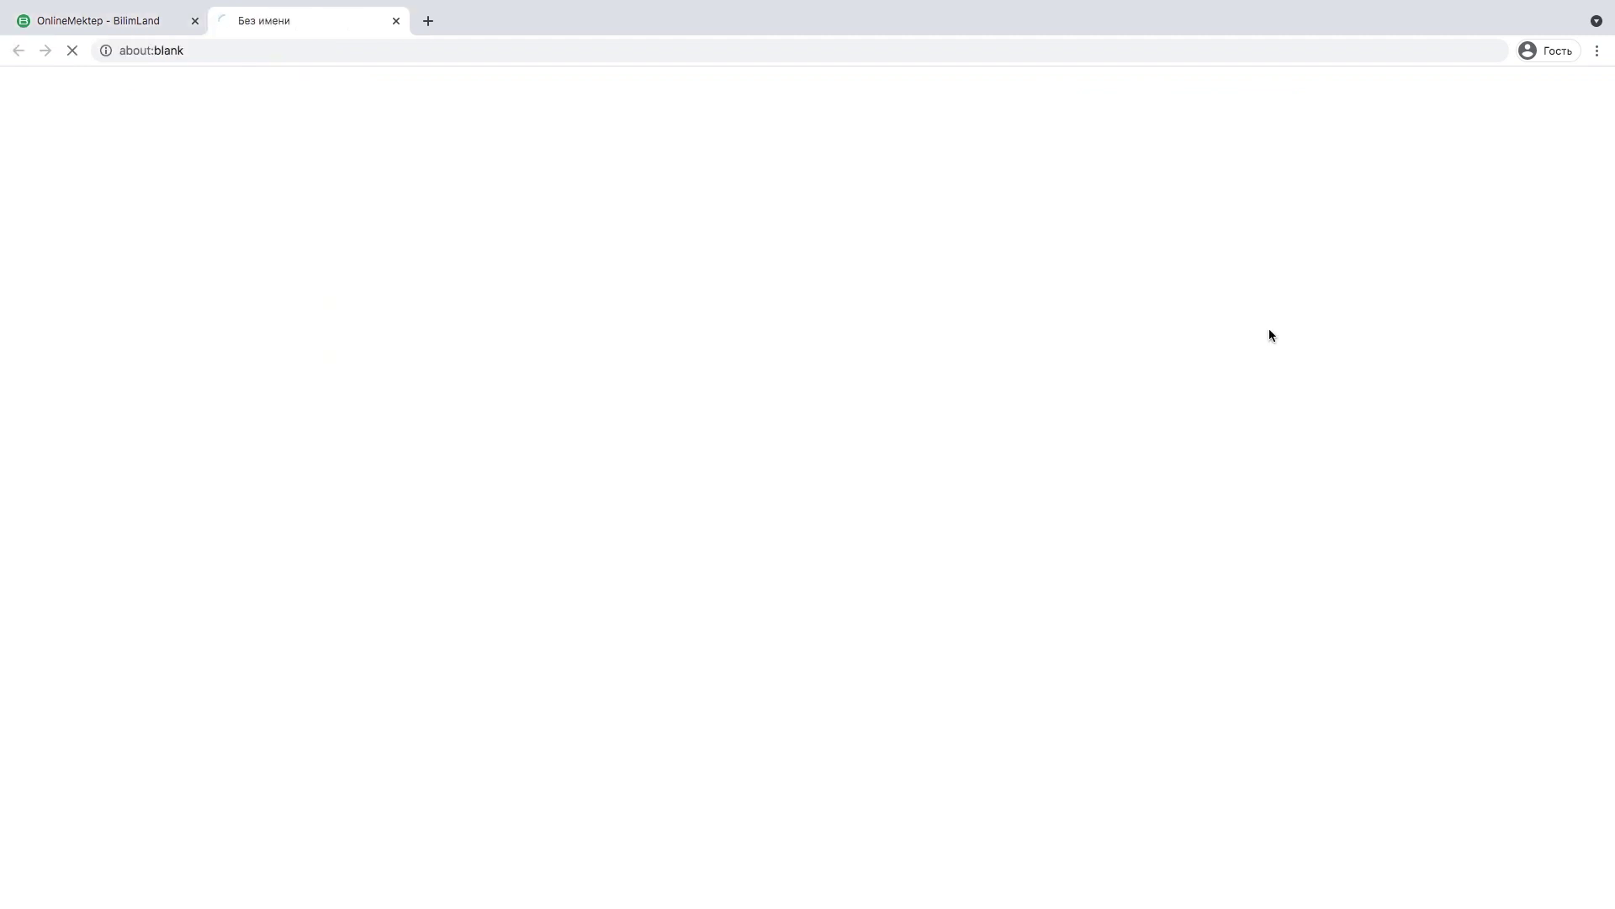